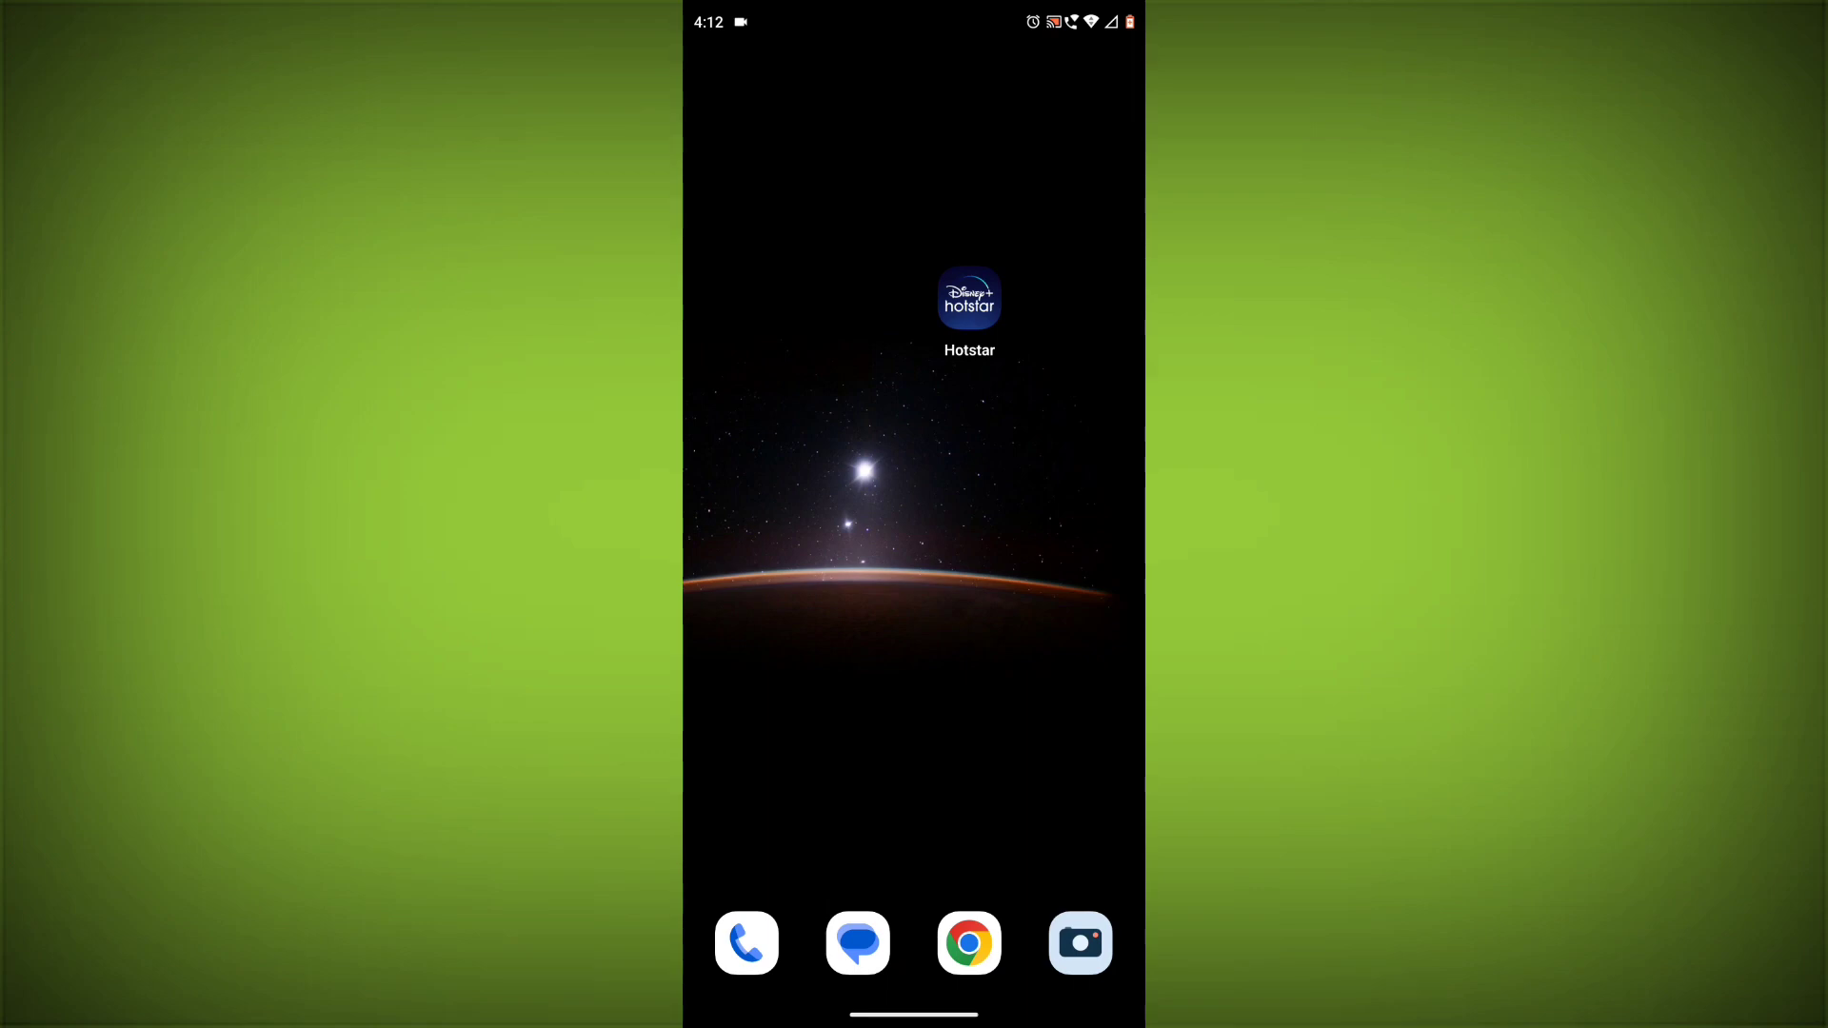
# Check the phone's internet connection in the quick settings panel
pyautogui.moveTo(913, 7); pyautogui.dragTo(914, 571)
pyautogui.moveTo(914, 214); pyautogui.dragTo(914, 786)
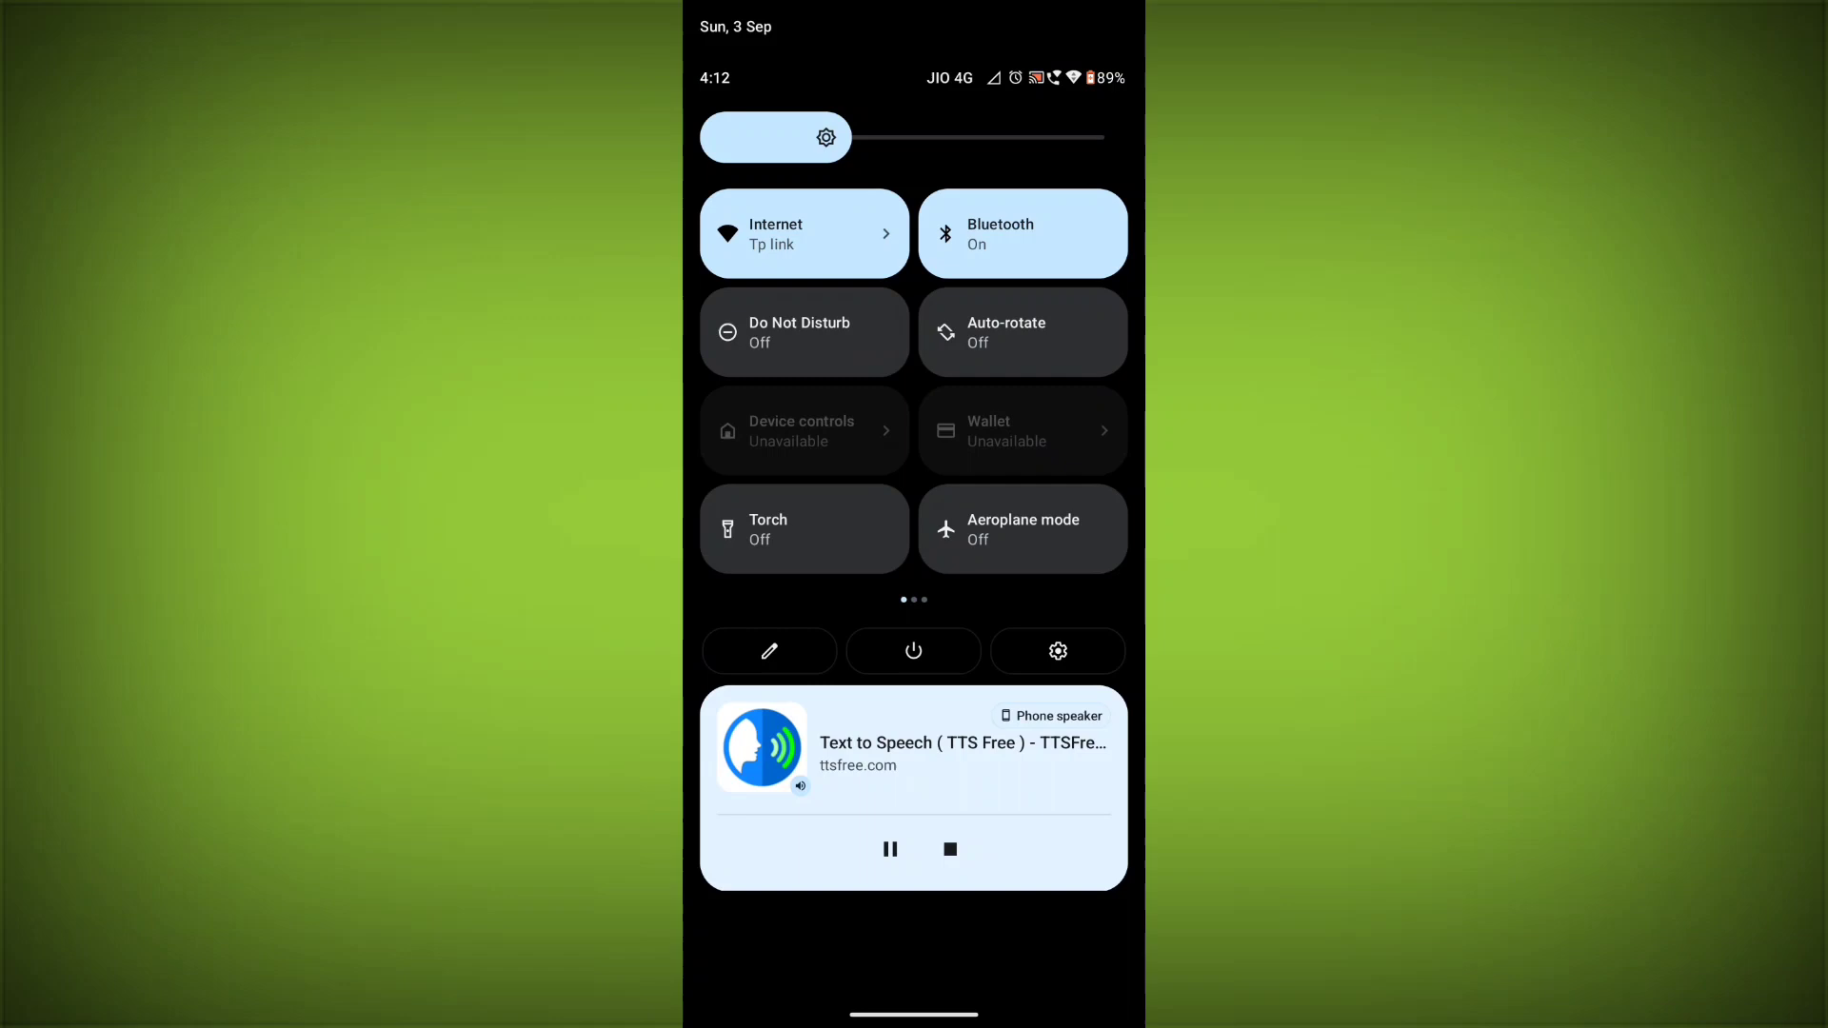
pyautogui.click(776, 233)
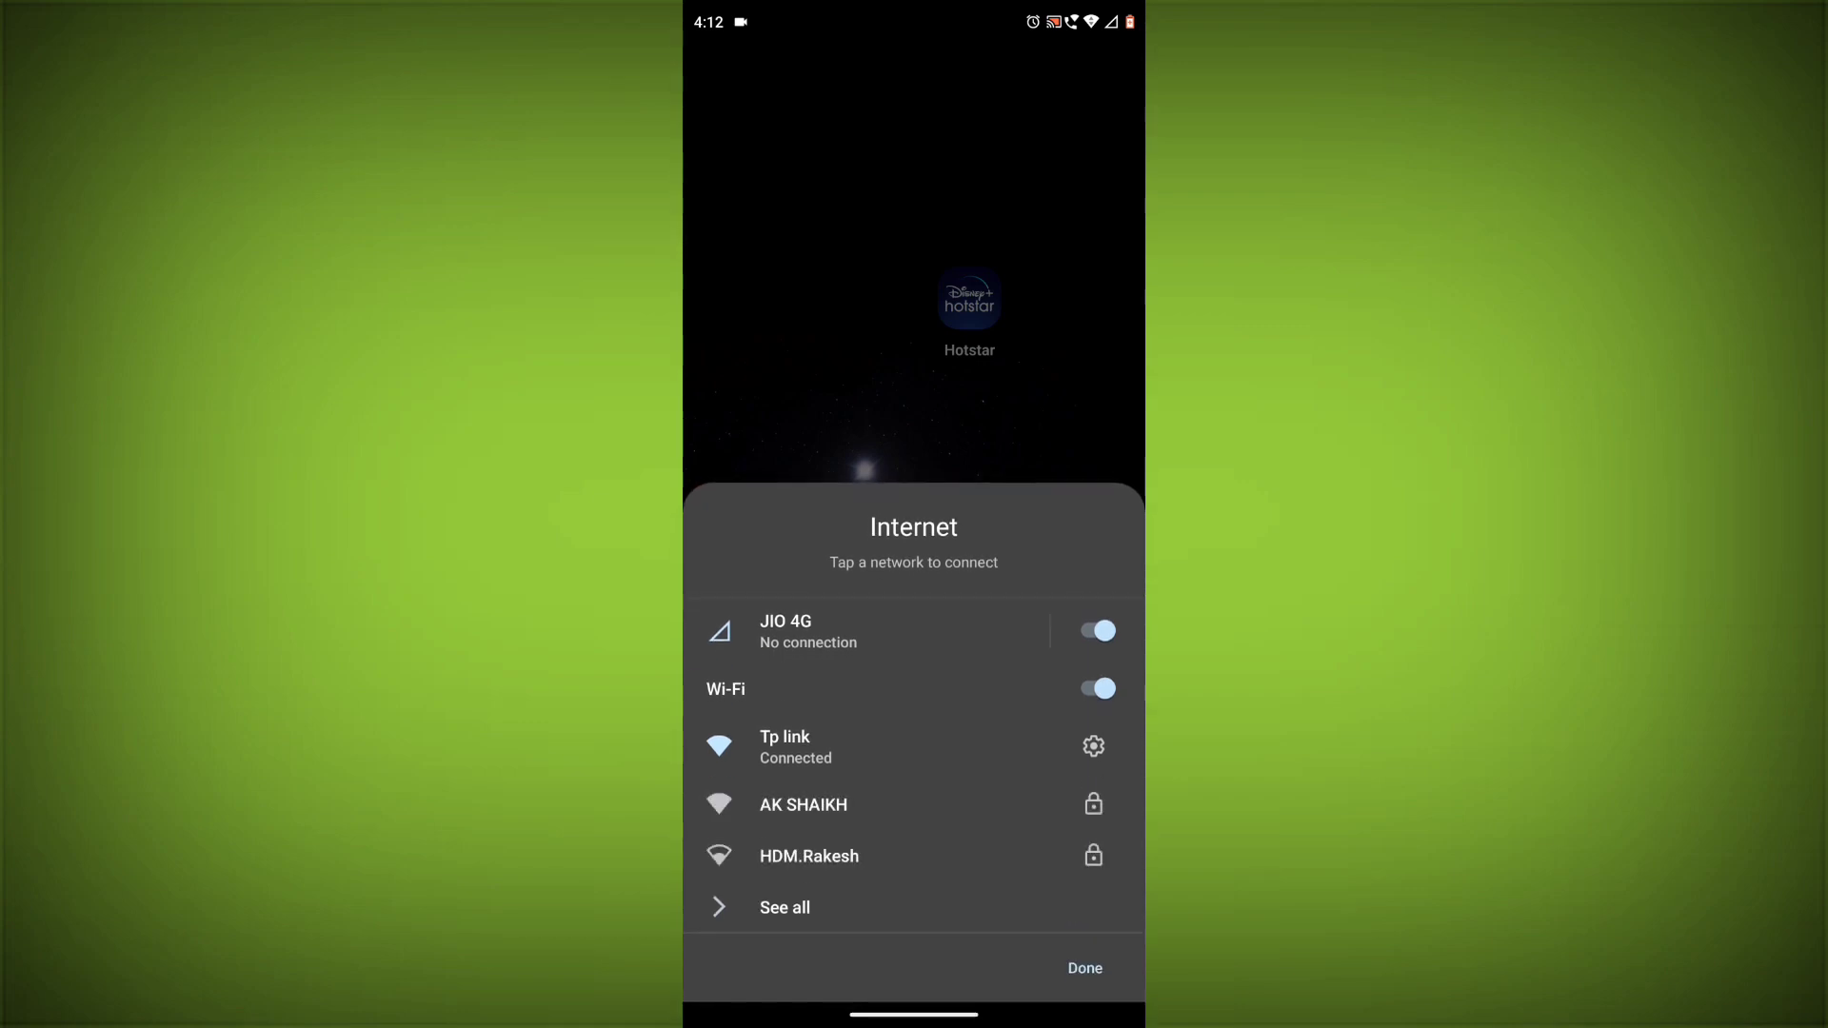
pyautogui.press('Escape')
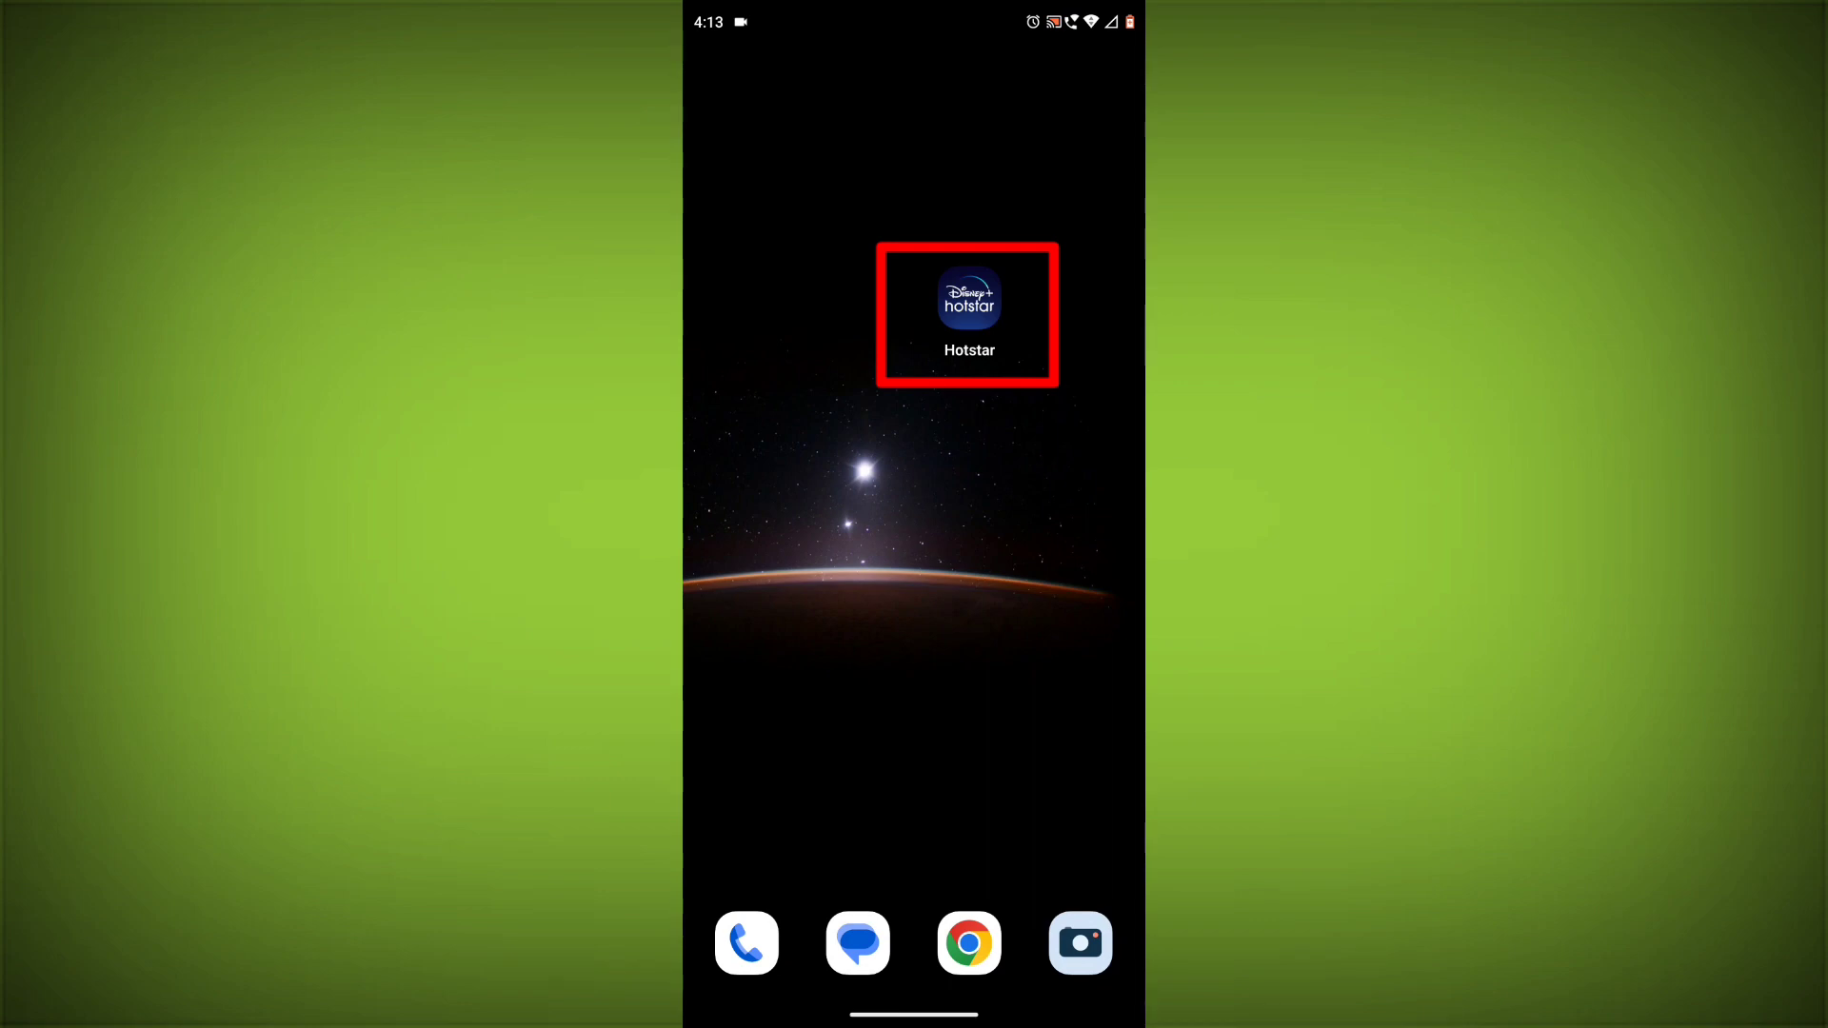
# Log out of the Hotstar account from My Space's Help & Settings page
pyautogui.click(968, 300)
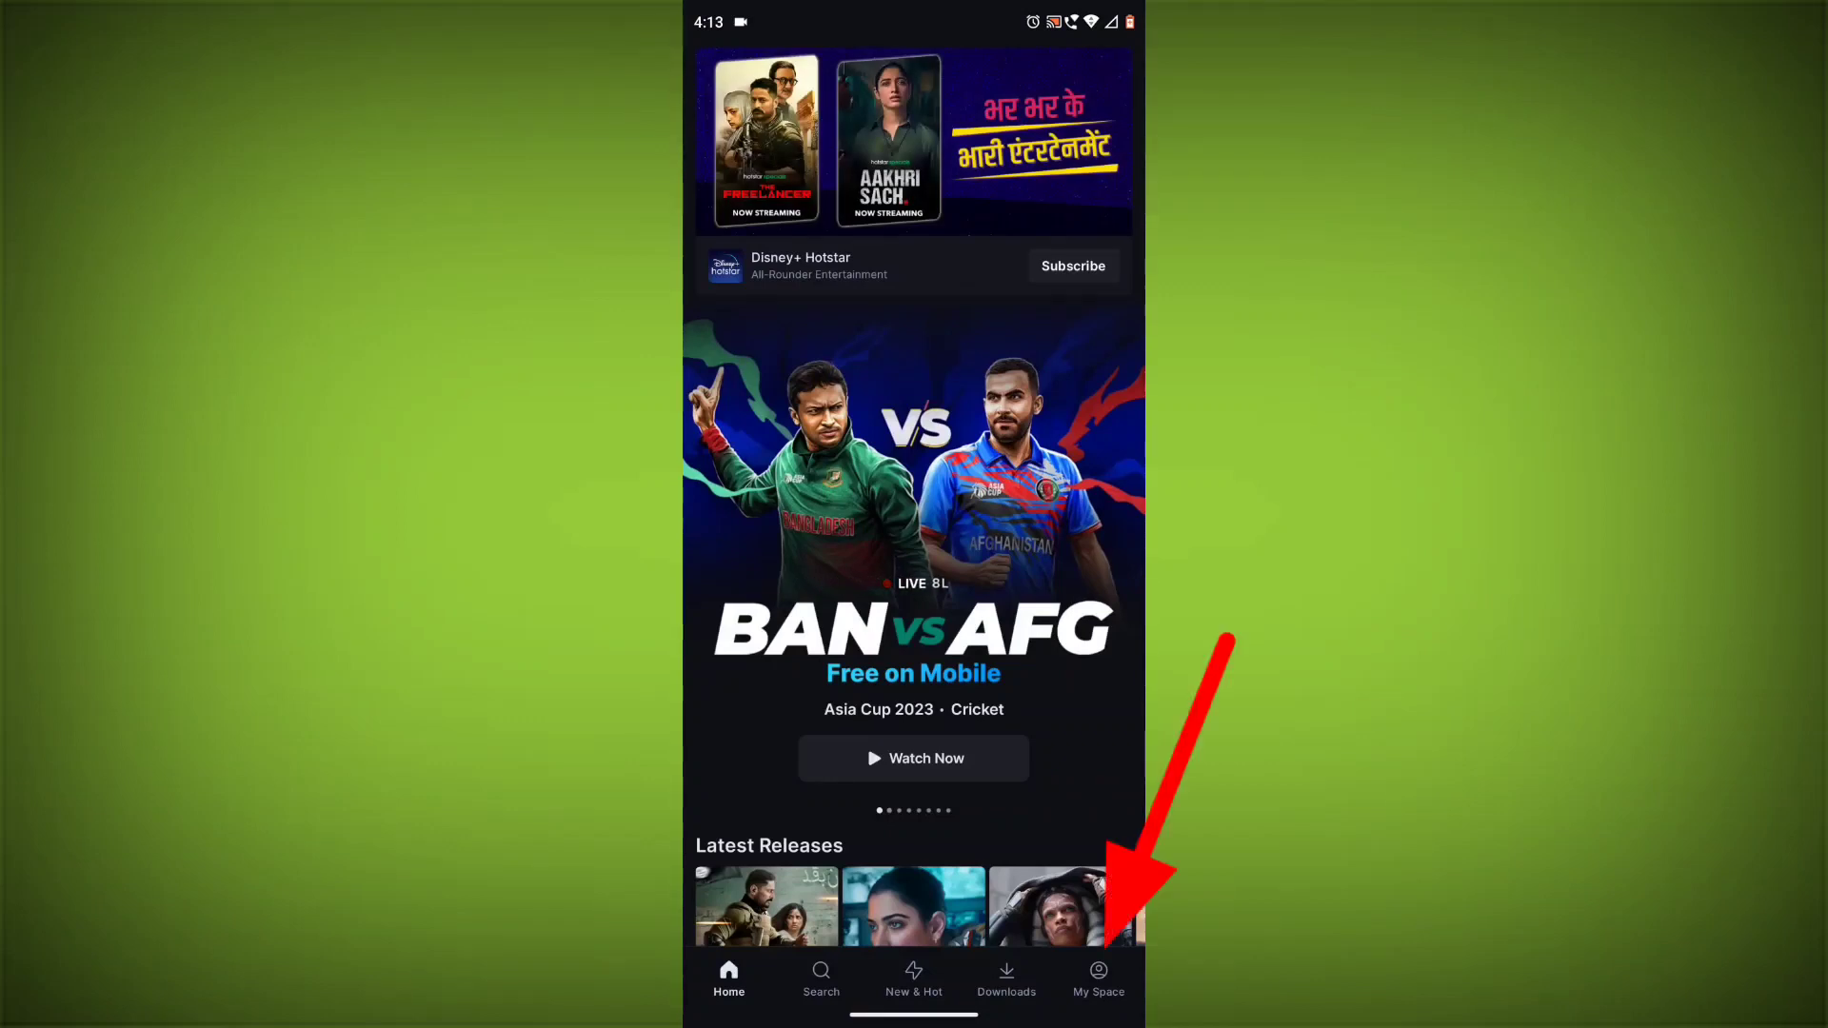
pyautogui.click(1098, 978)
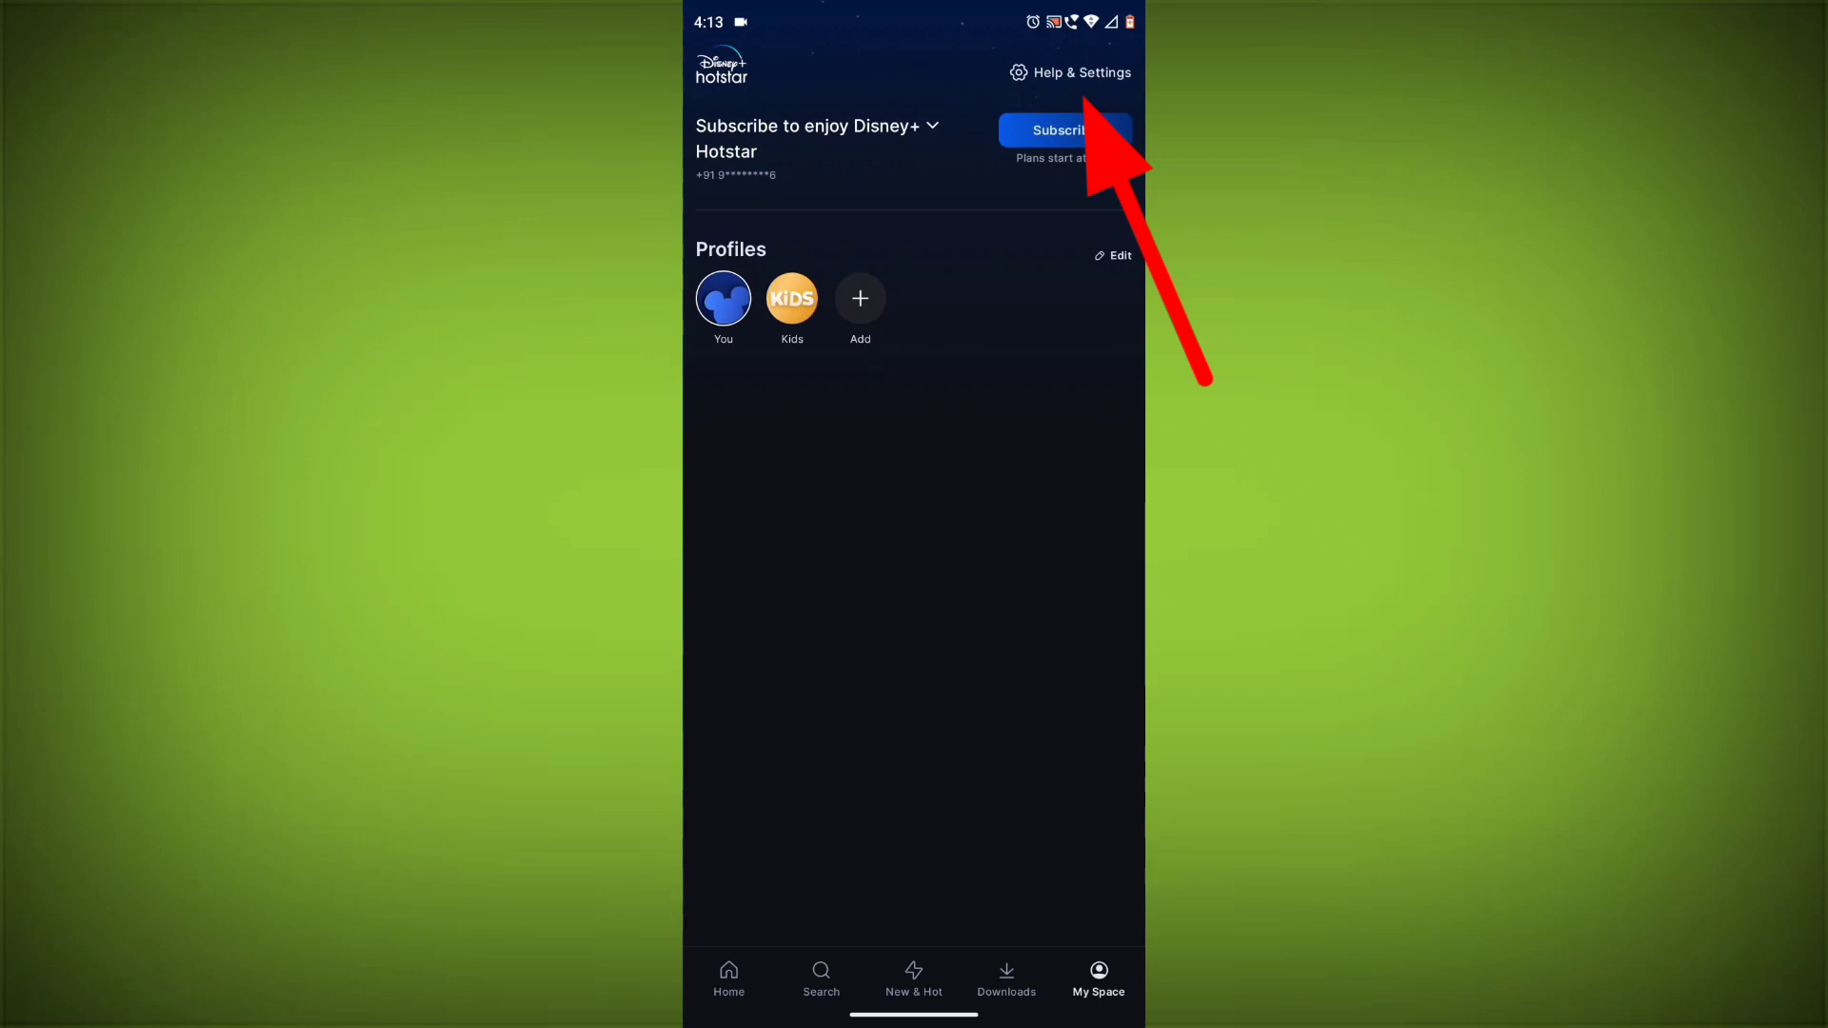
pyautogui.click(1071, 72)
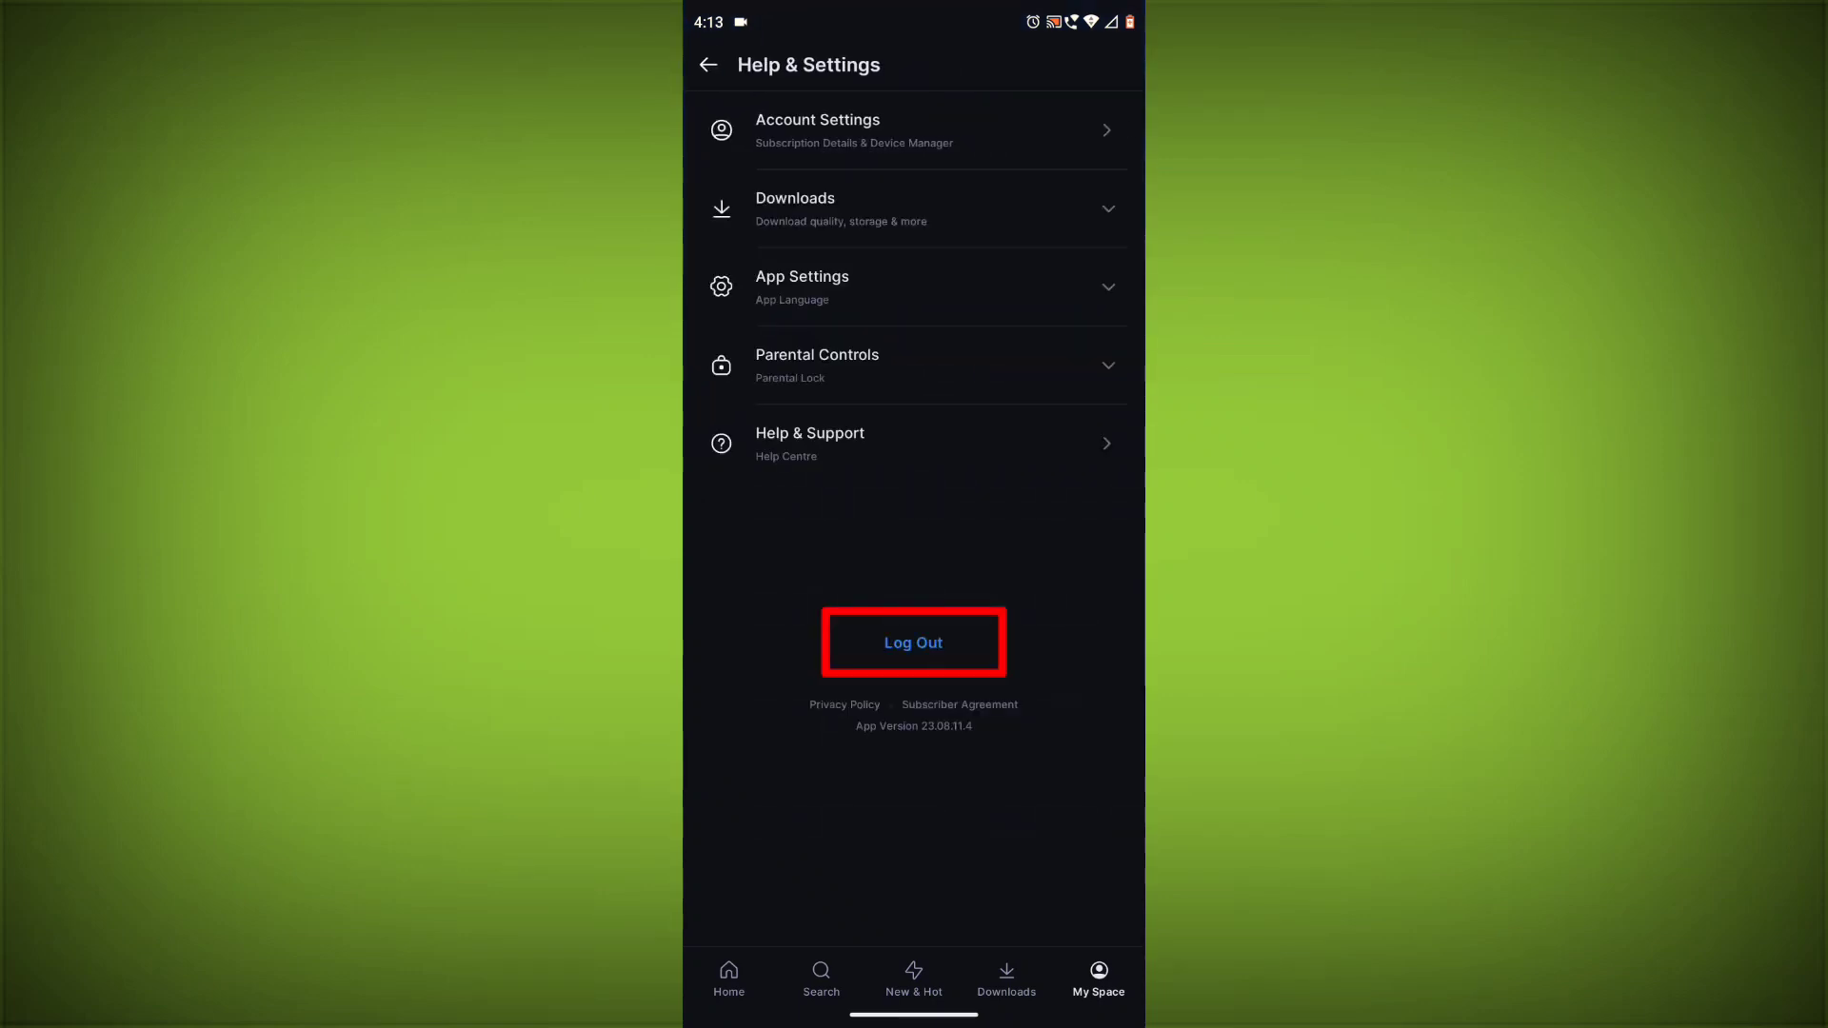
pyautogui.click(913, 642)
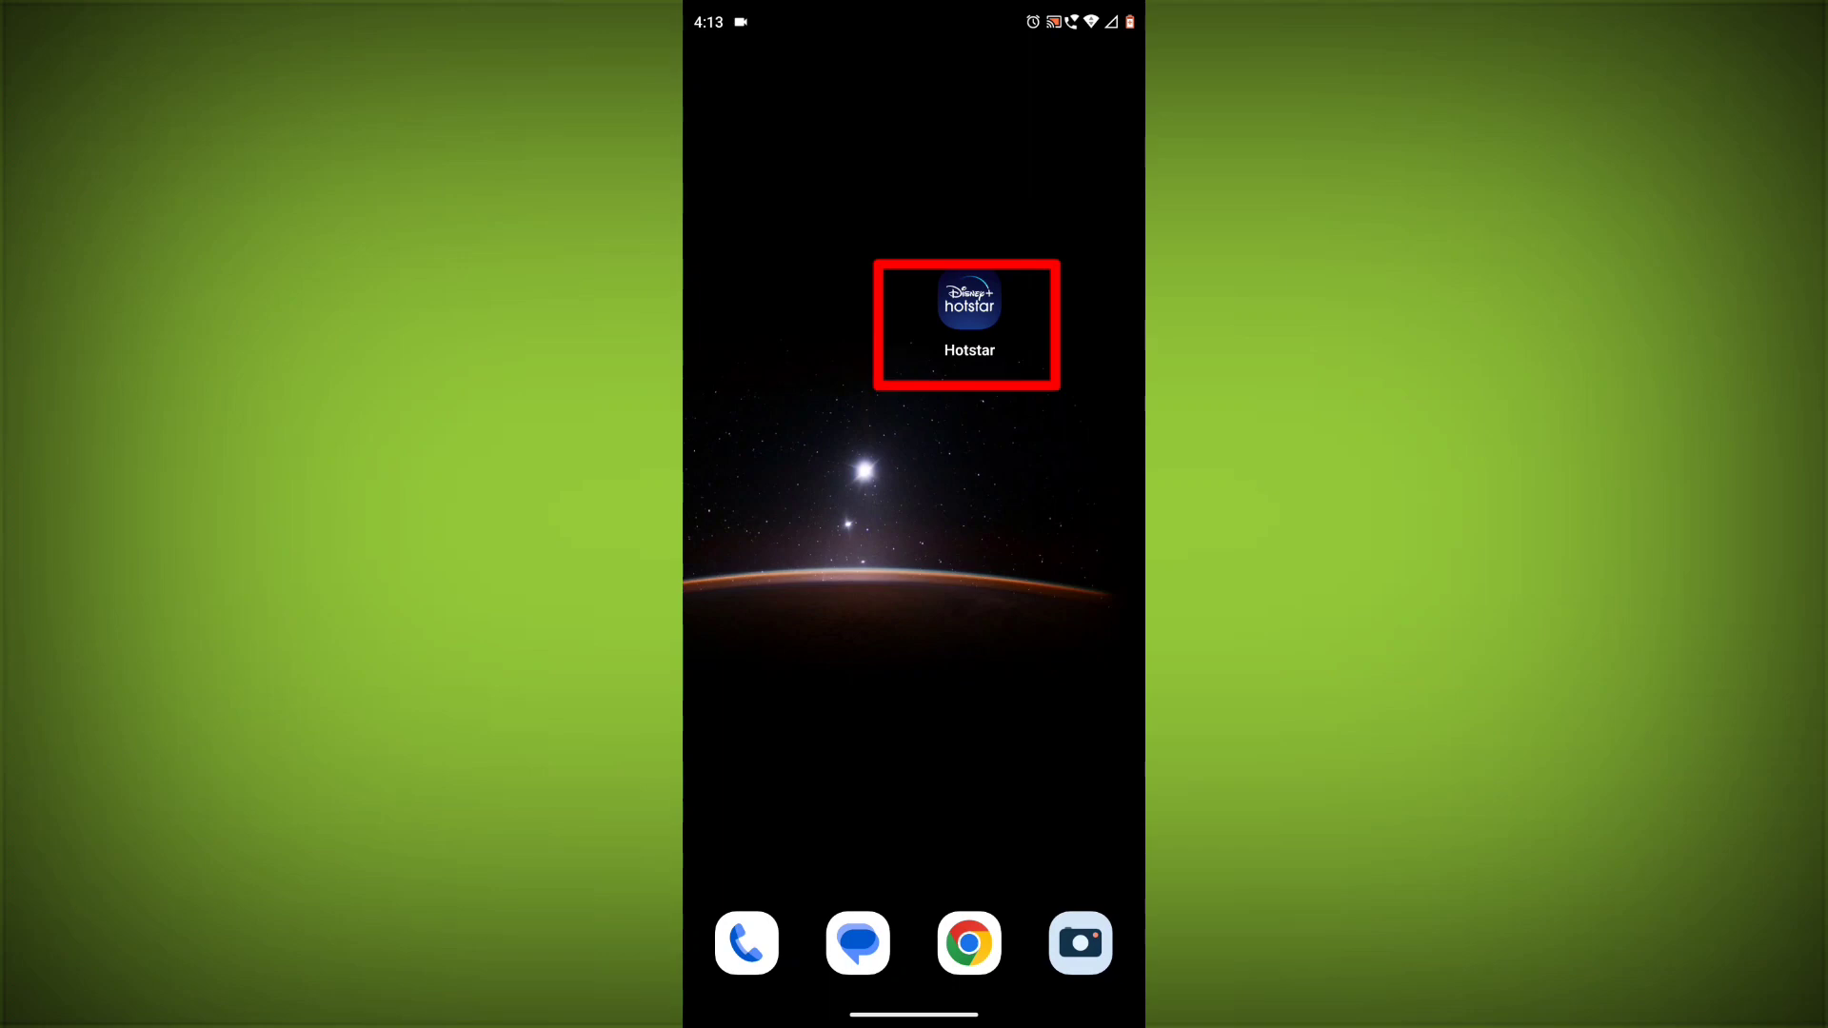
# Force-stop Hotstar from its app info page
pyautogui.click(968, 300)
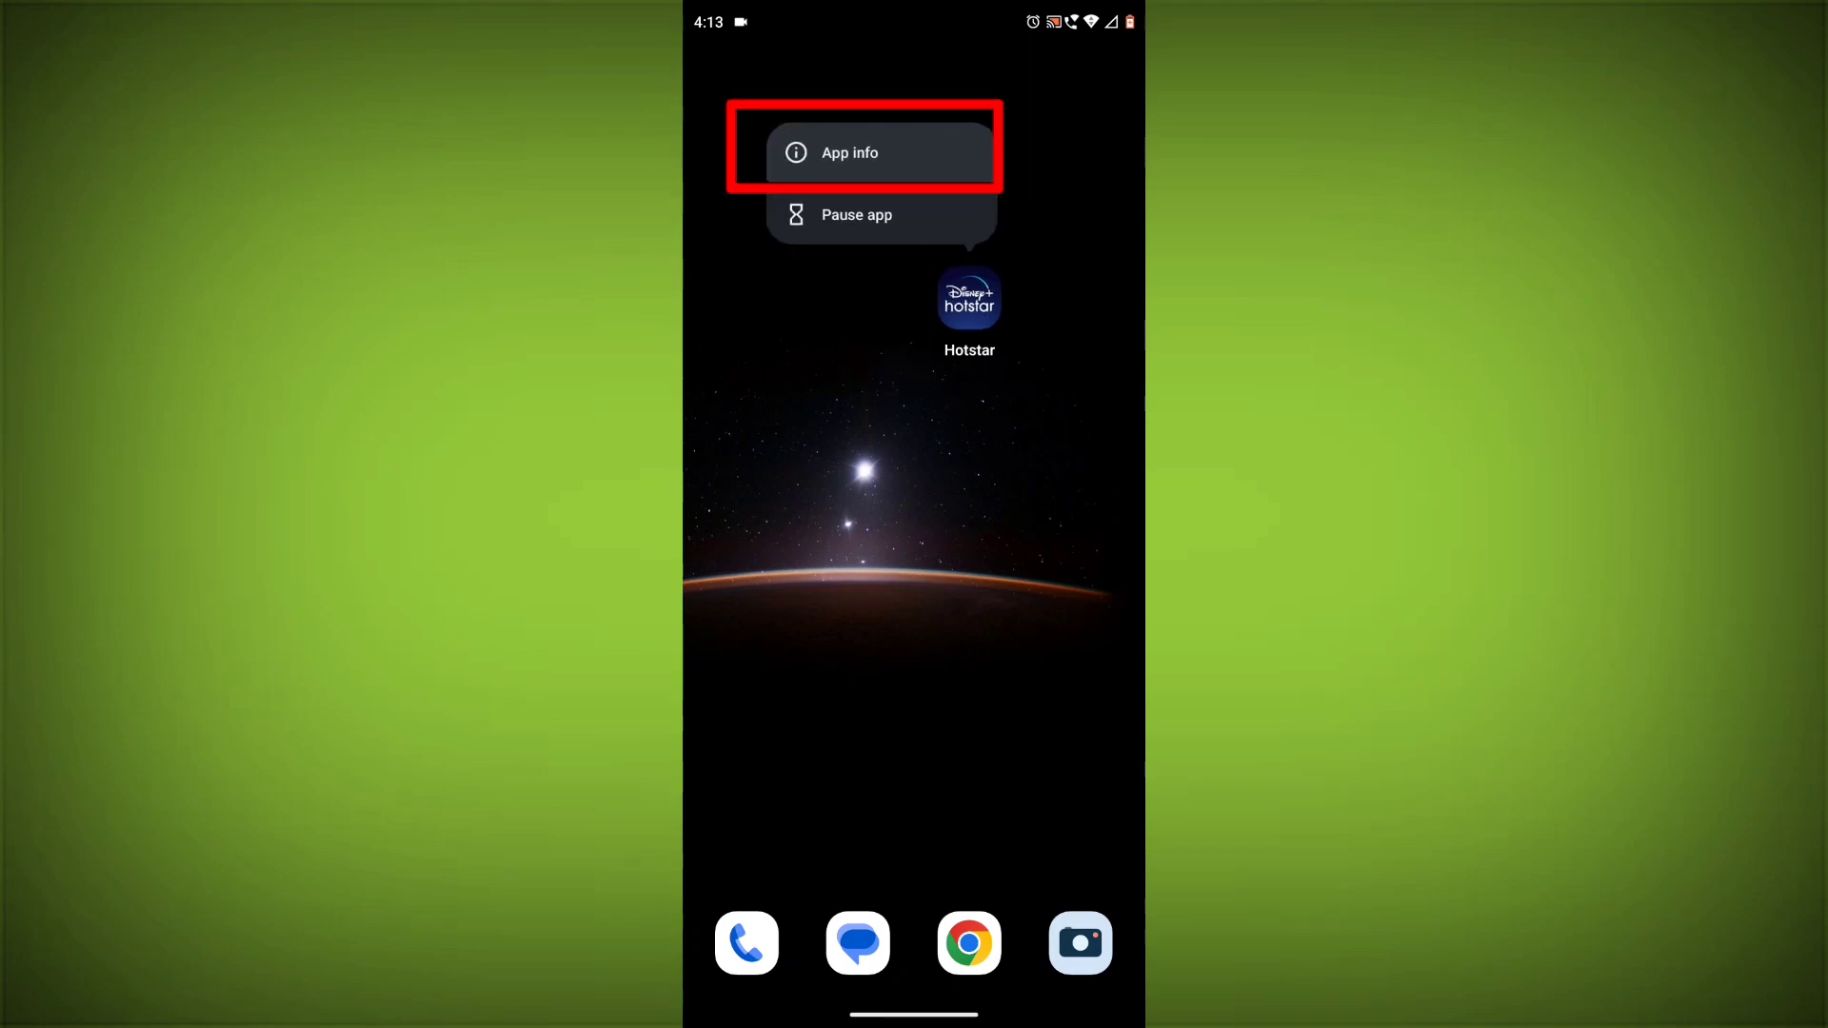
pyautogui.click(849, 153)
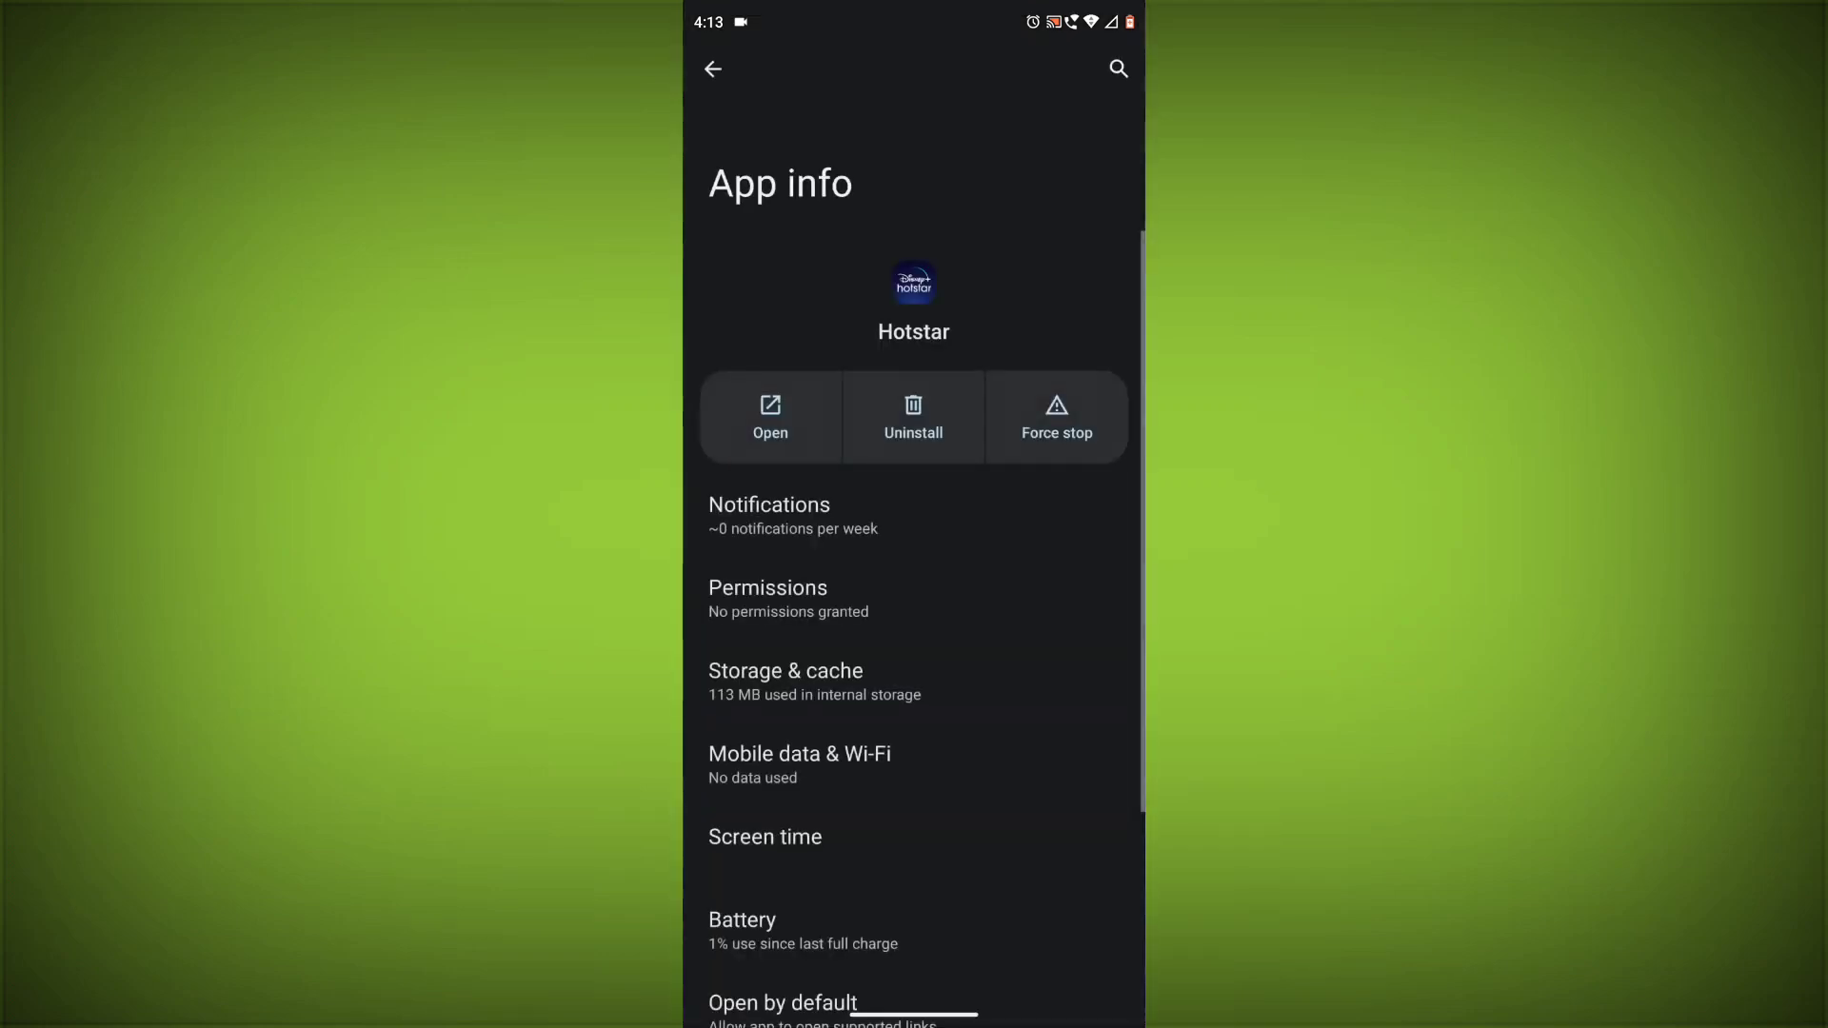
pyautogui.click(1057, 419)
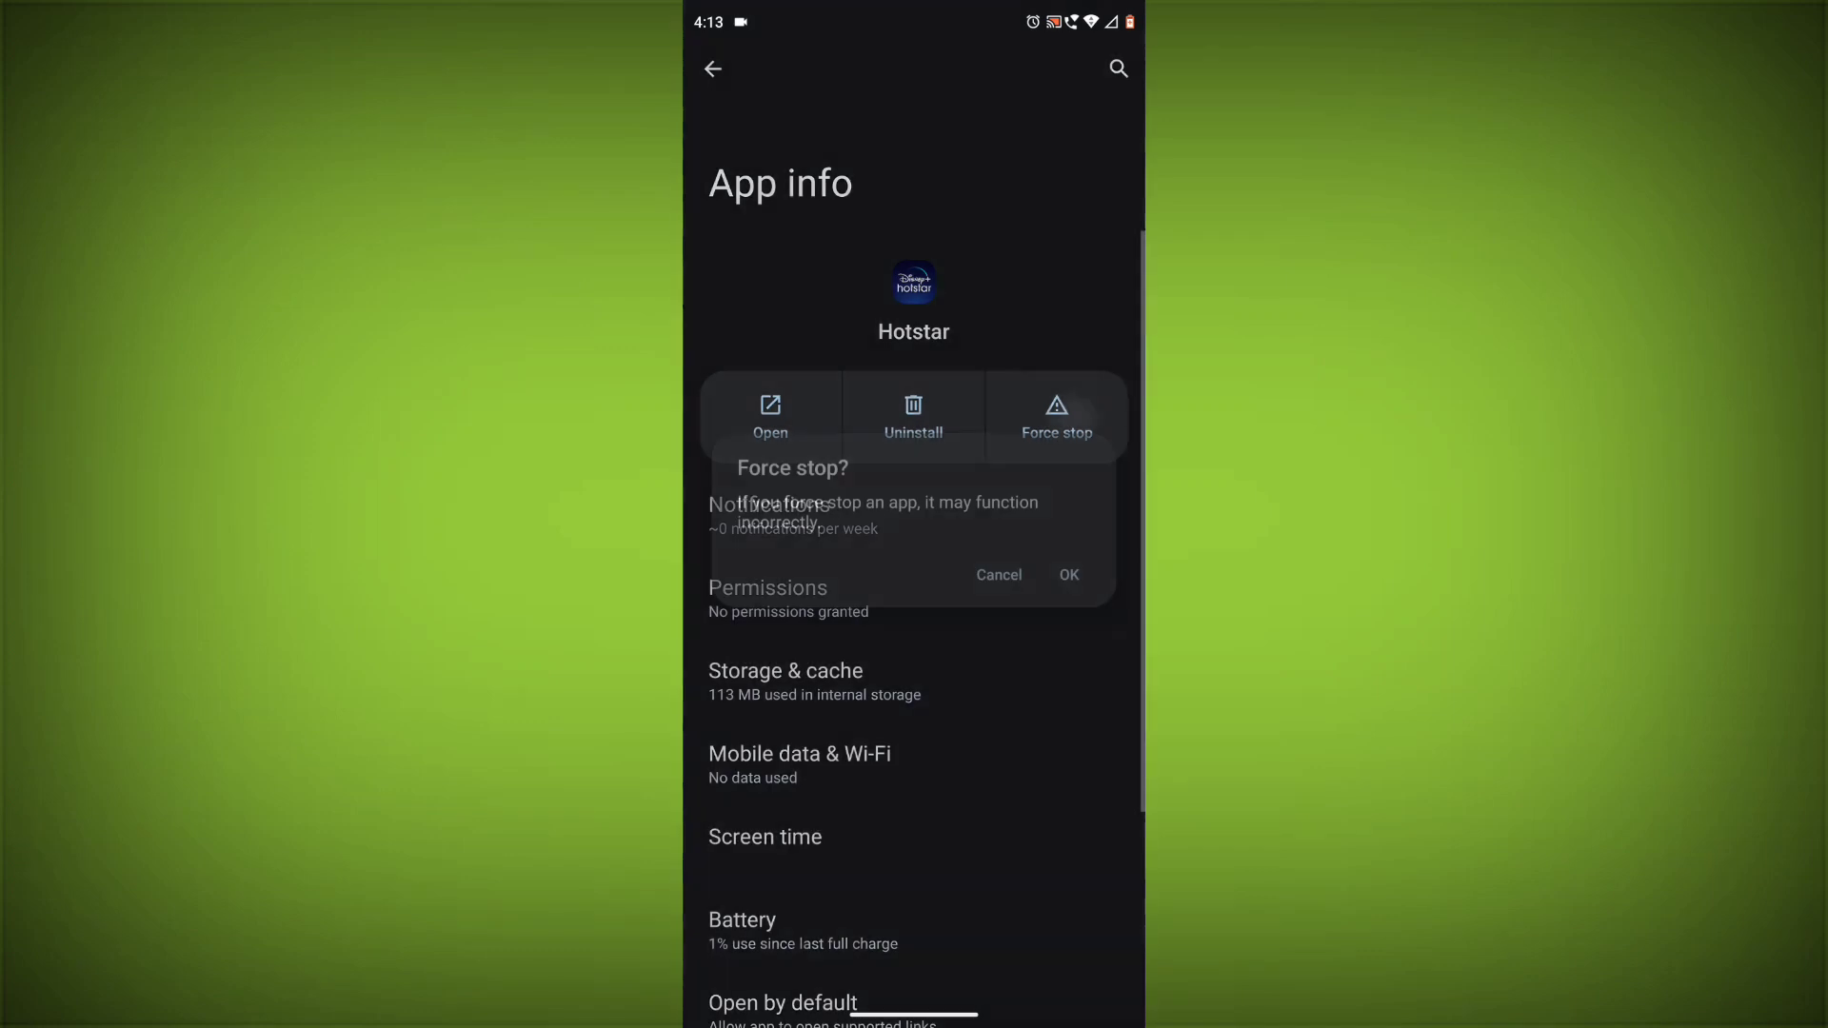
pyautogui.click(1070, 572)
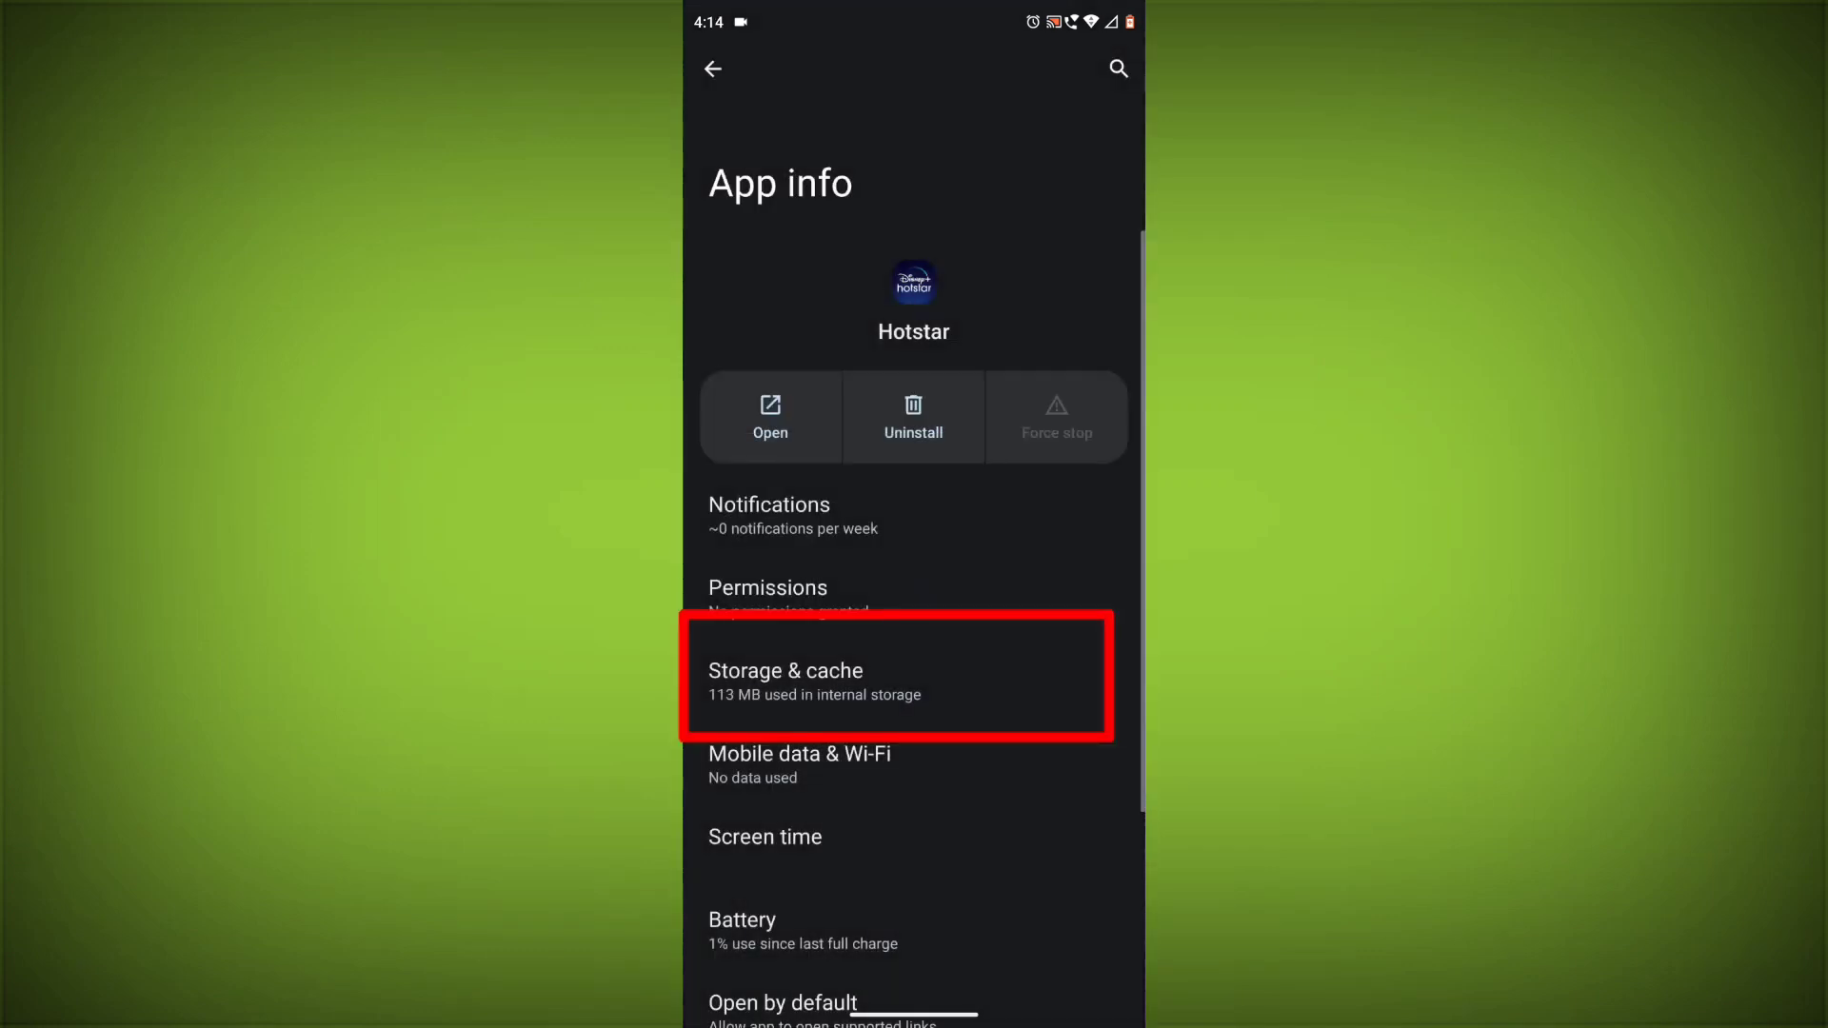
# Clear Hotstar's cache and all stored data, then return to app info
pyautogui.click(814, 681)
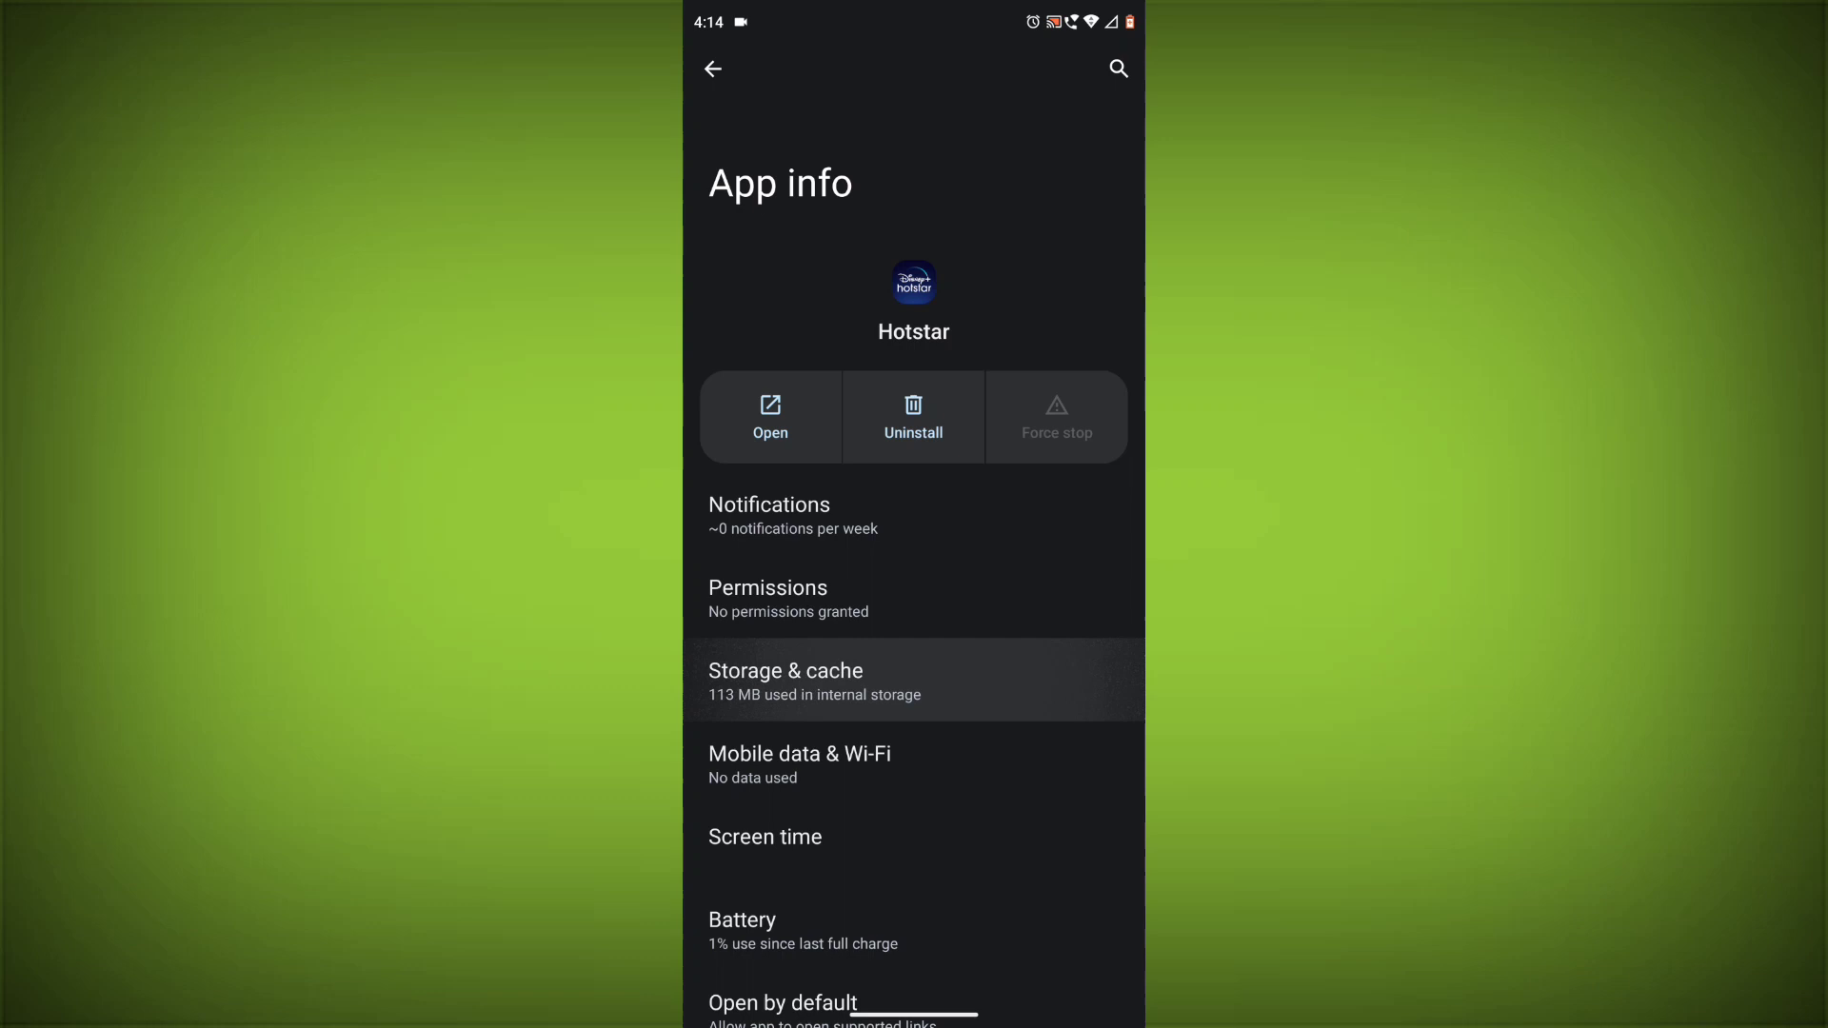
pyautogui.click(1020, 439)
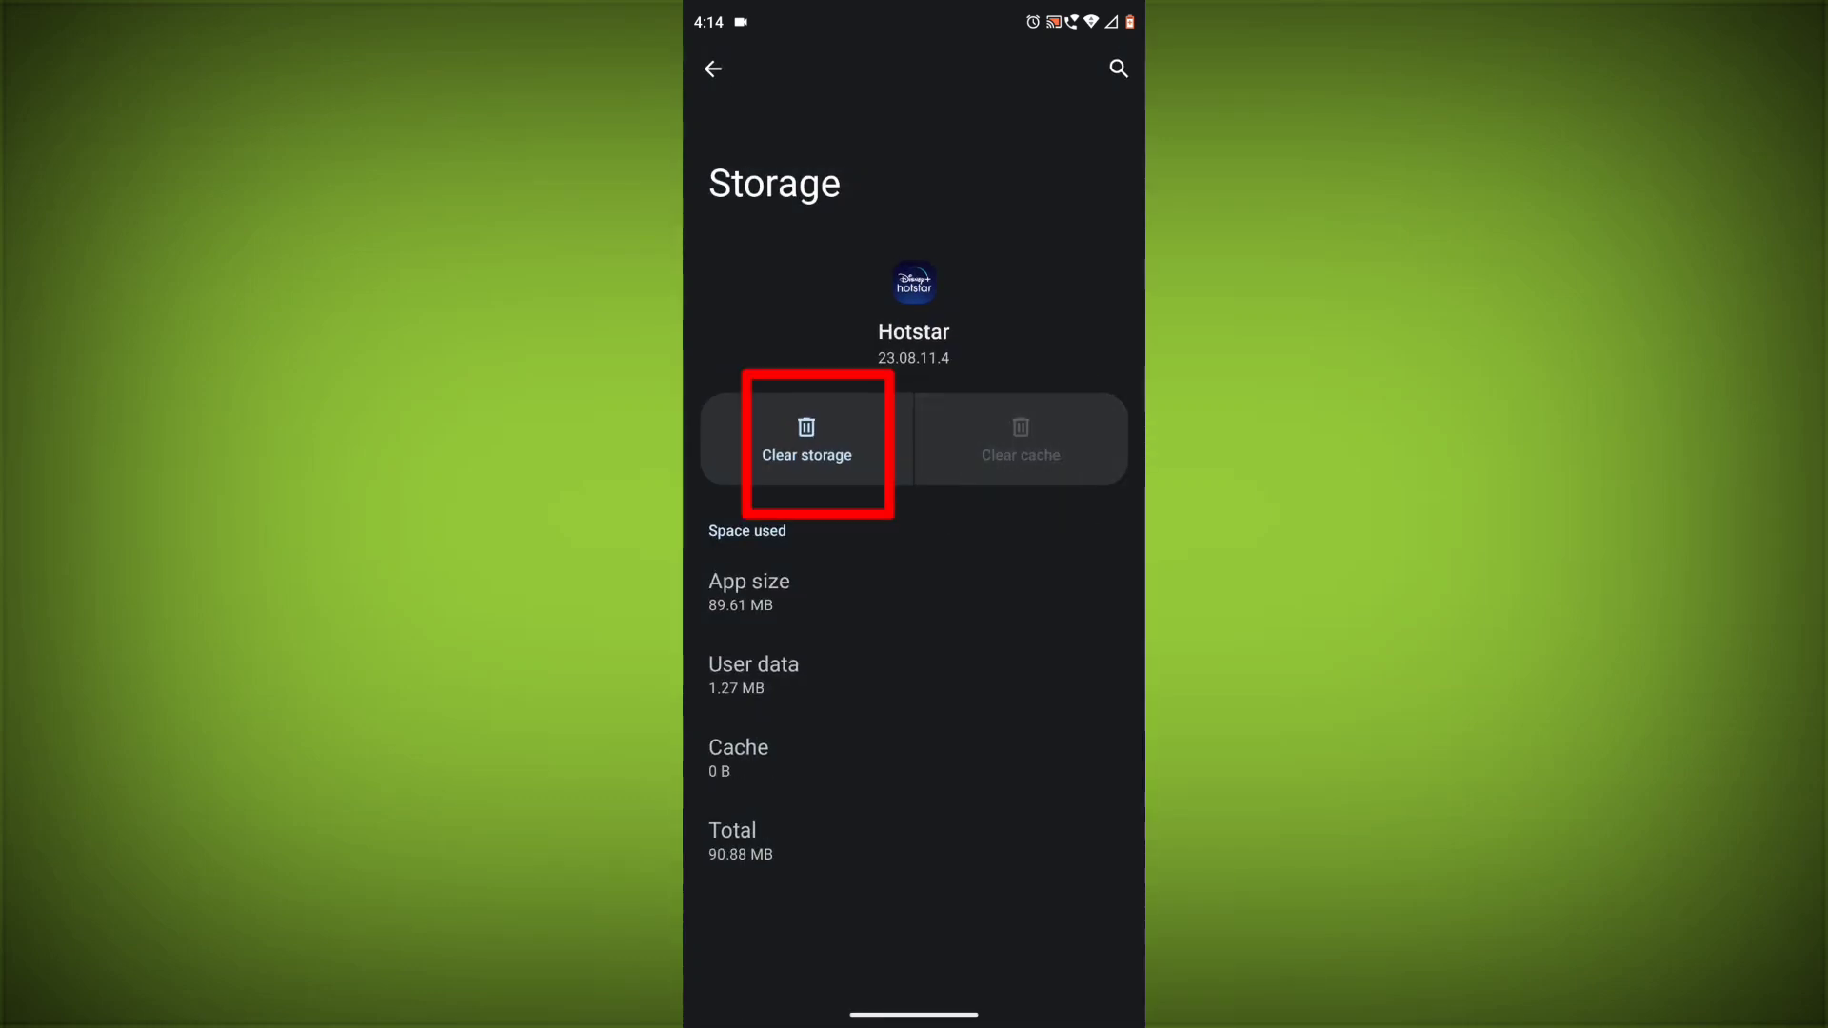
pyautogui.click(808, 440)
pyautogui.click(1066, 580)
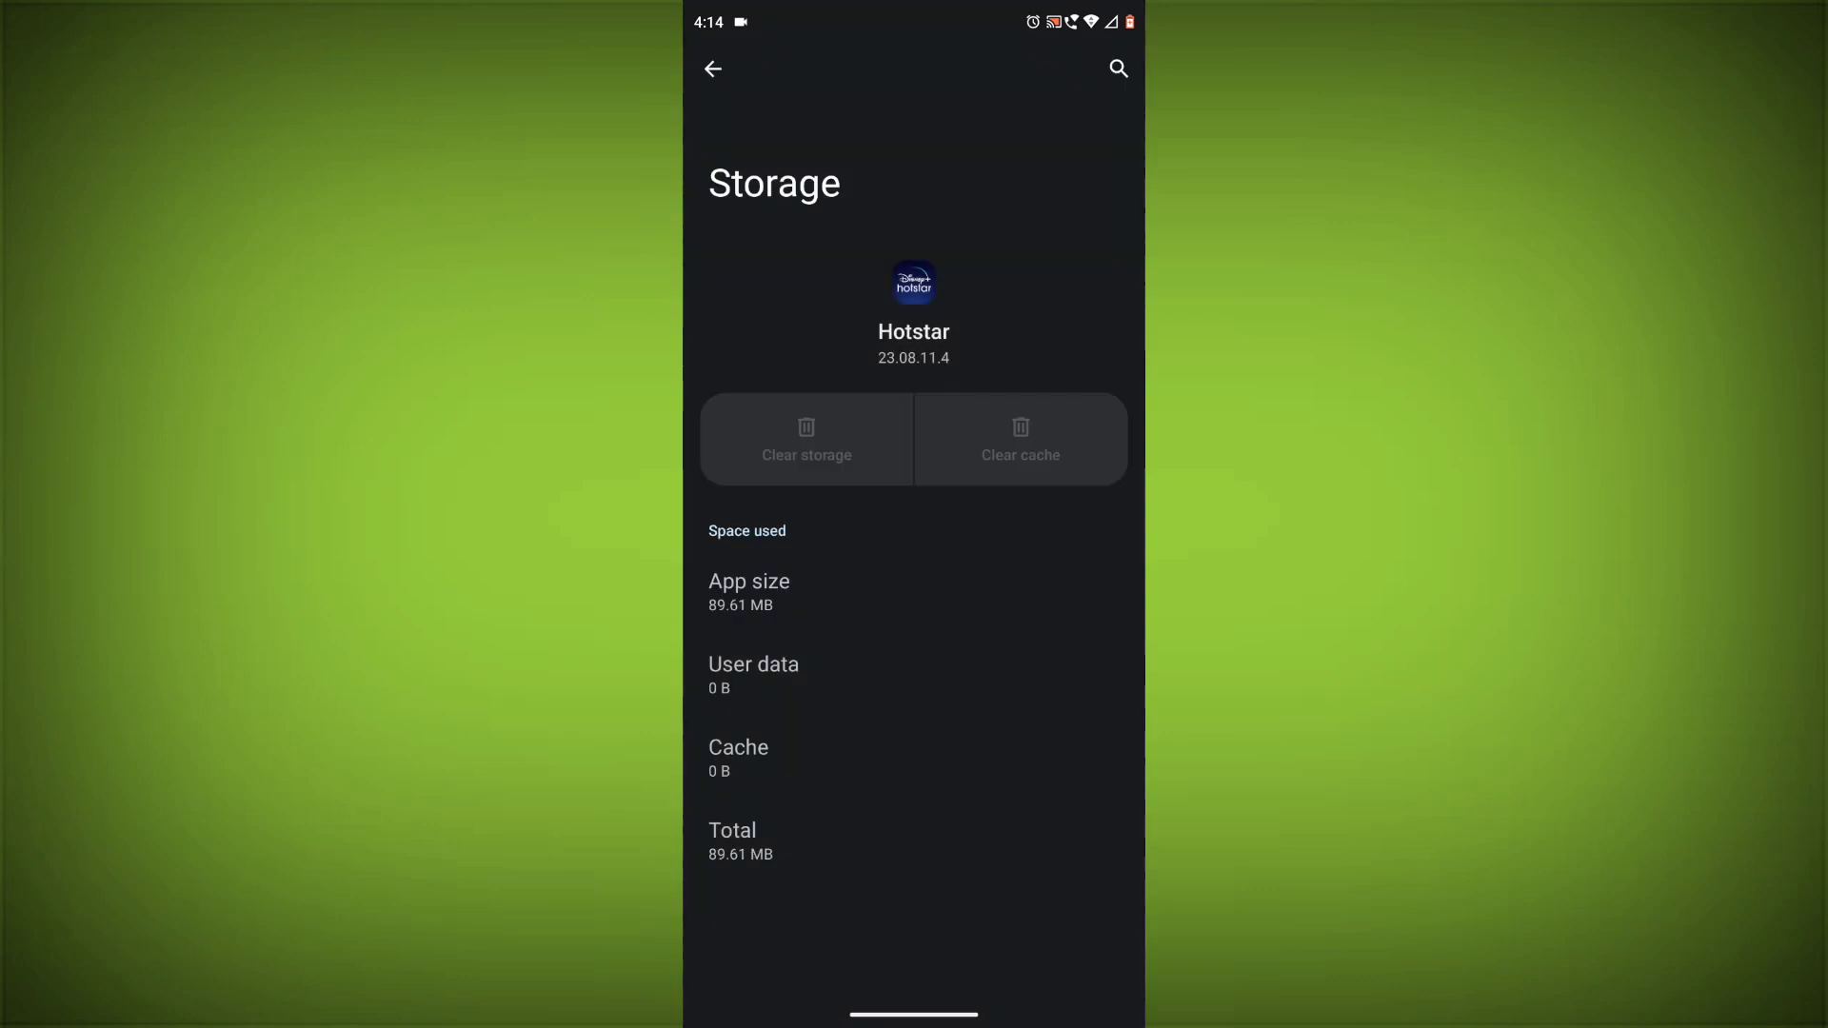
pyautogui.moveTo(1143, 606); pyautogui.dragTo(1095, 605)
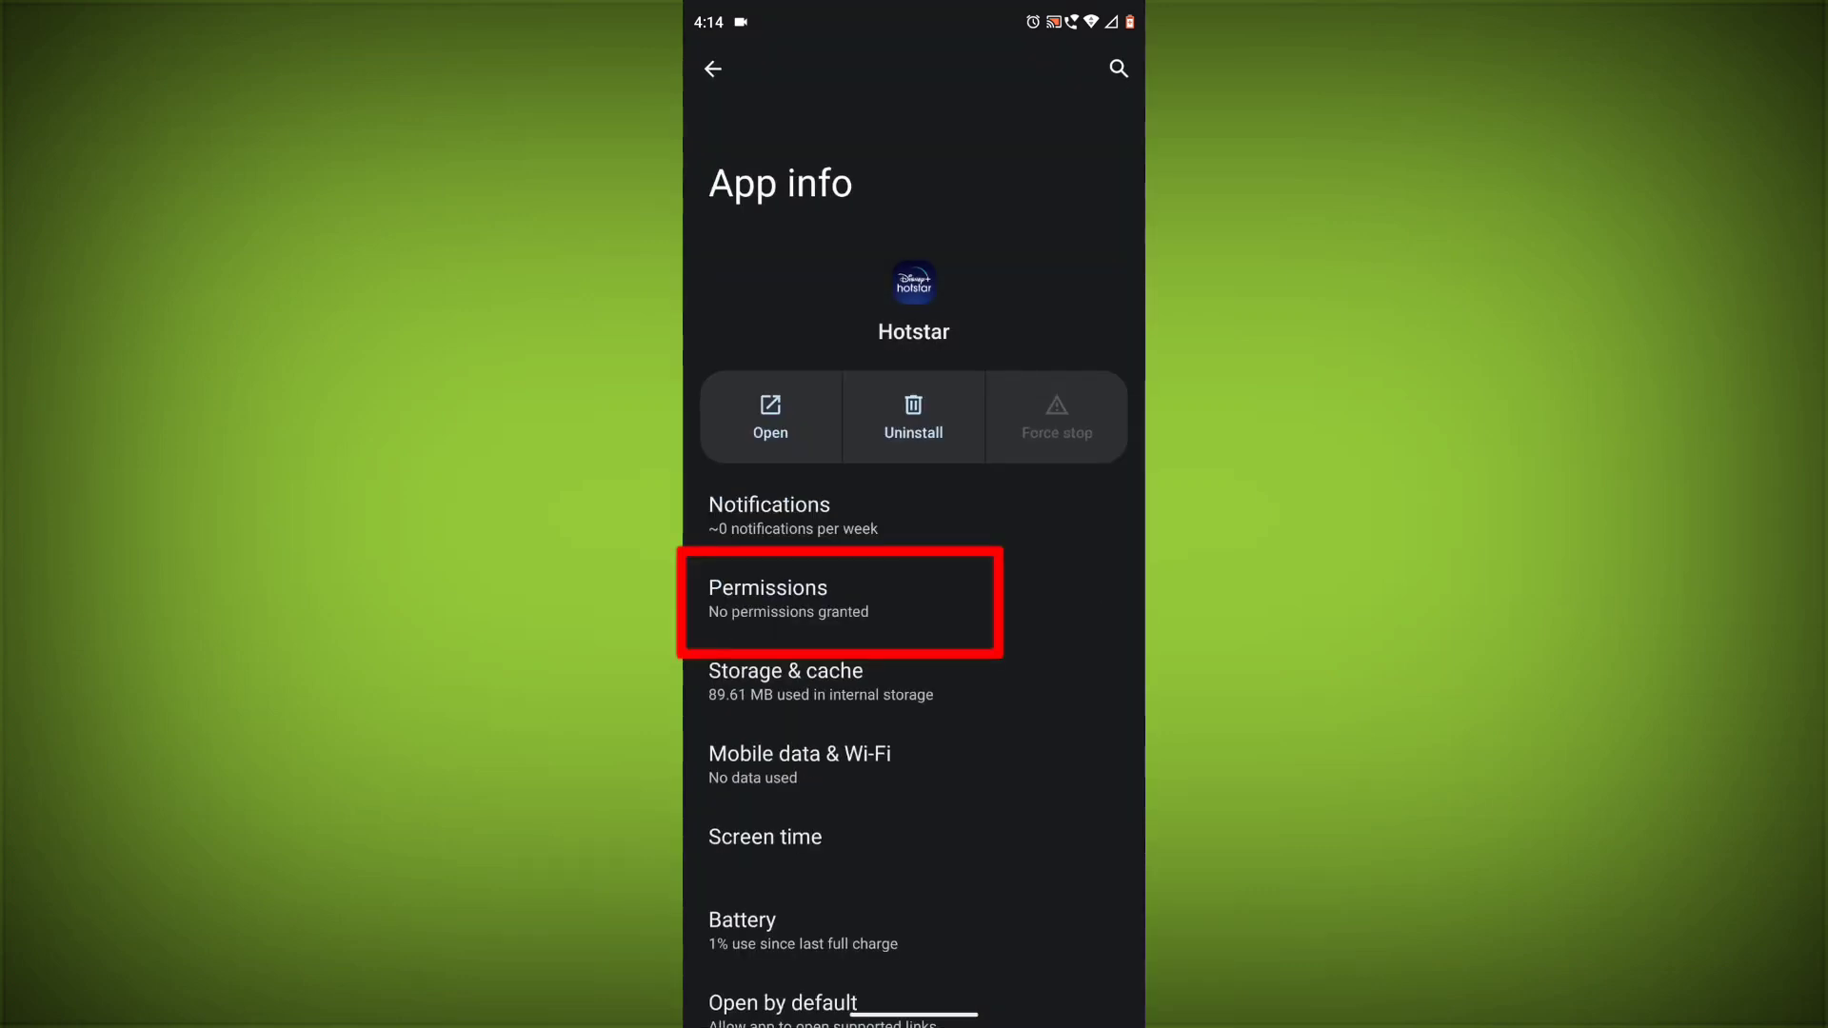
# Set Hotstar's Files and media to media-only, Location to ask every time, and allow Phone
pyautogui.click(772, 597)
pyautogui.click(838, 470)
pyautogui.click(728, 501)
pyautogui.moveTo(686, 574); pyautogui.dragTo(727, 574)
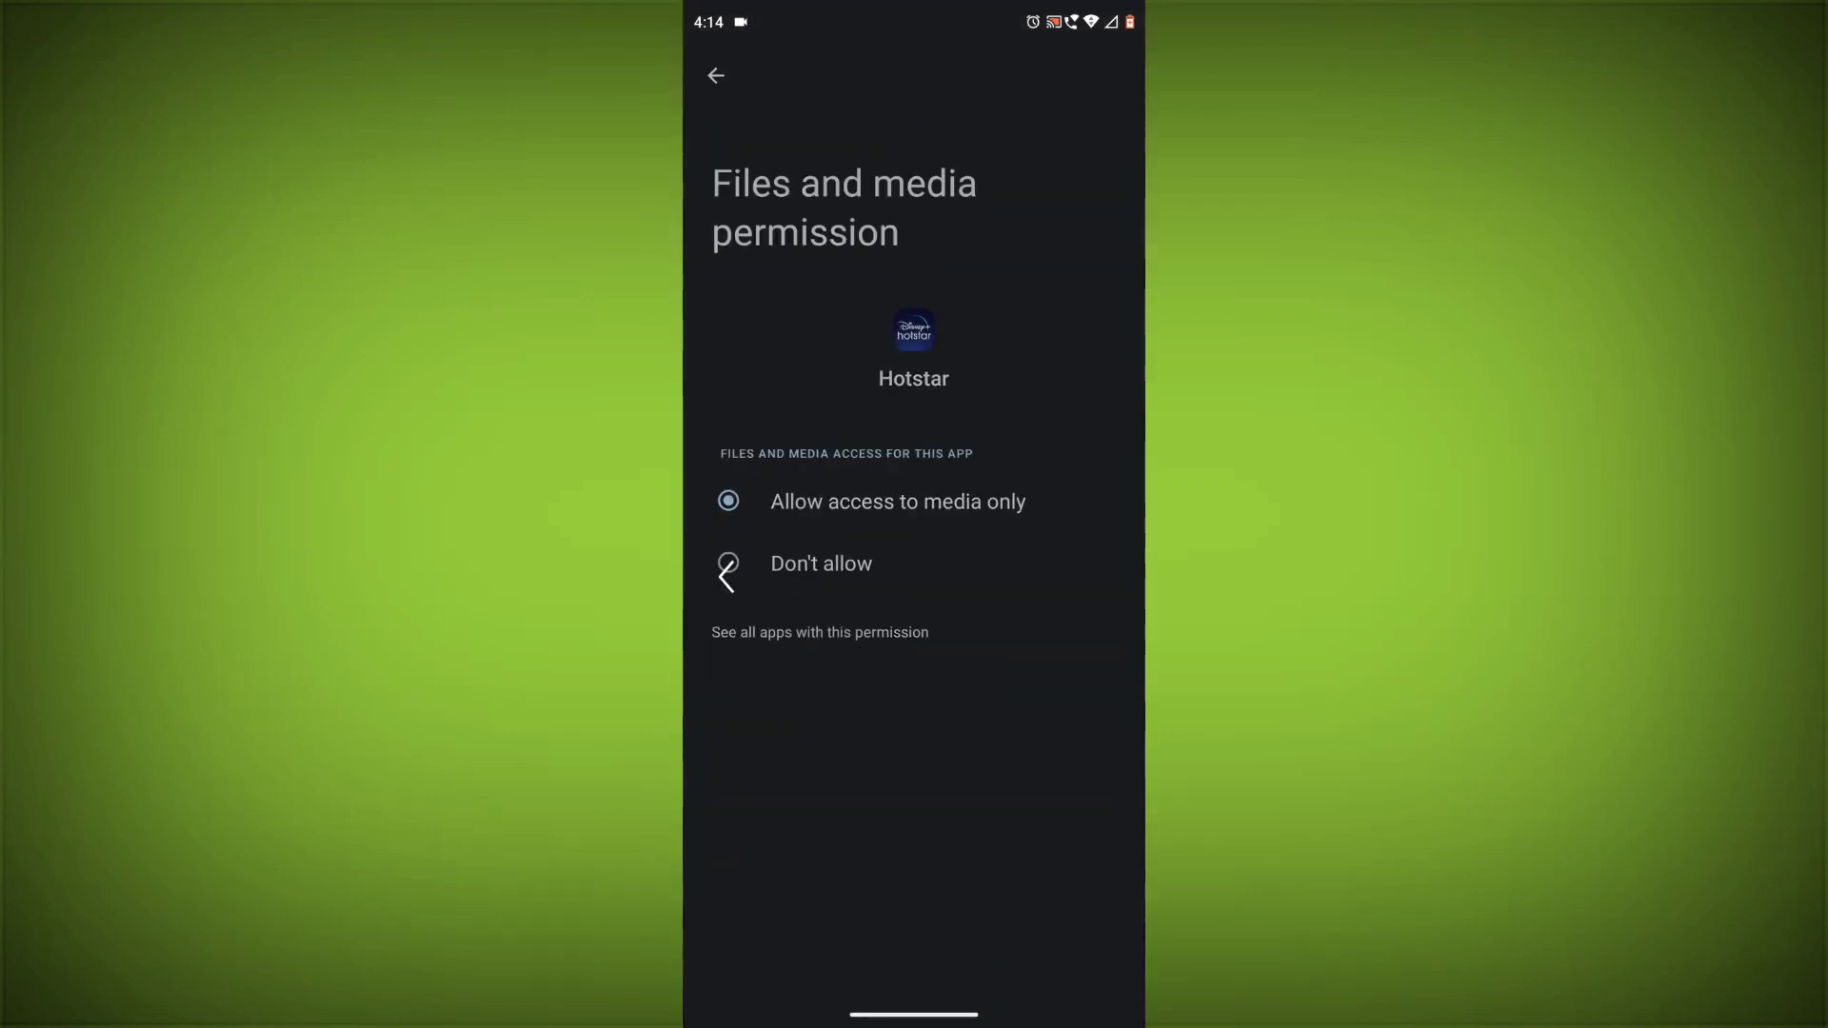
pyautogui.click(728, 518)
pyautogui.moveTo(687, 673); pyautogui.dragTo(719, 673)
pyautogui.click(776, 552)
pyautogui.click(725, 456)
pyautogui.moveTo(686, 759)
pyautogui.mouseDown()
pyautogui.moveTo(718, 759)
pyautogui.moveTo(721, 715)
pyautogui.mouseUp()
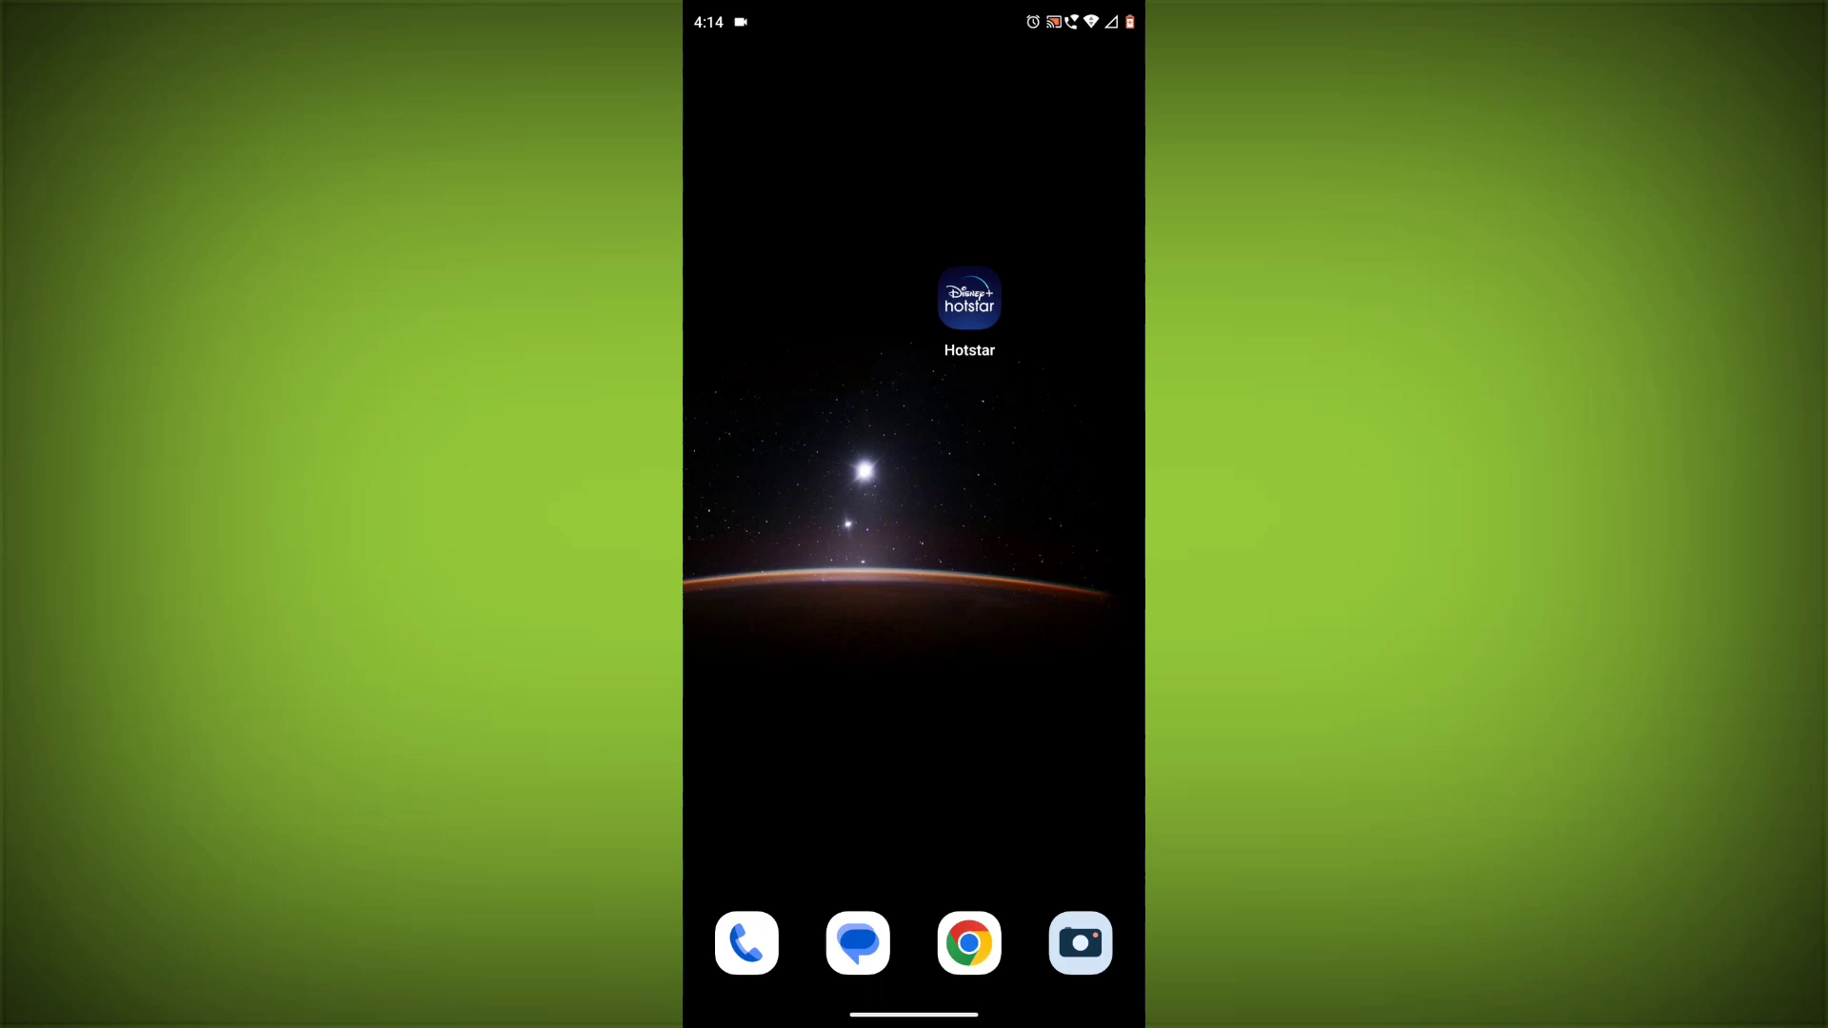
pyautogui.moveTo(801, 571); pyautogui.dragTo(1057, 571)
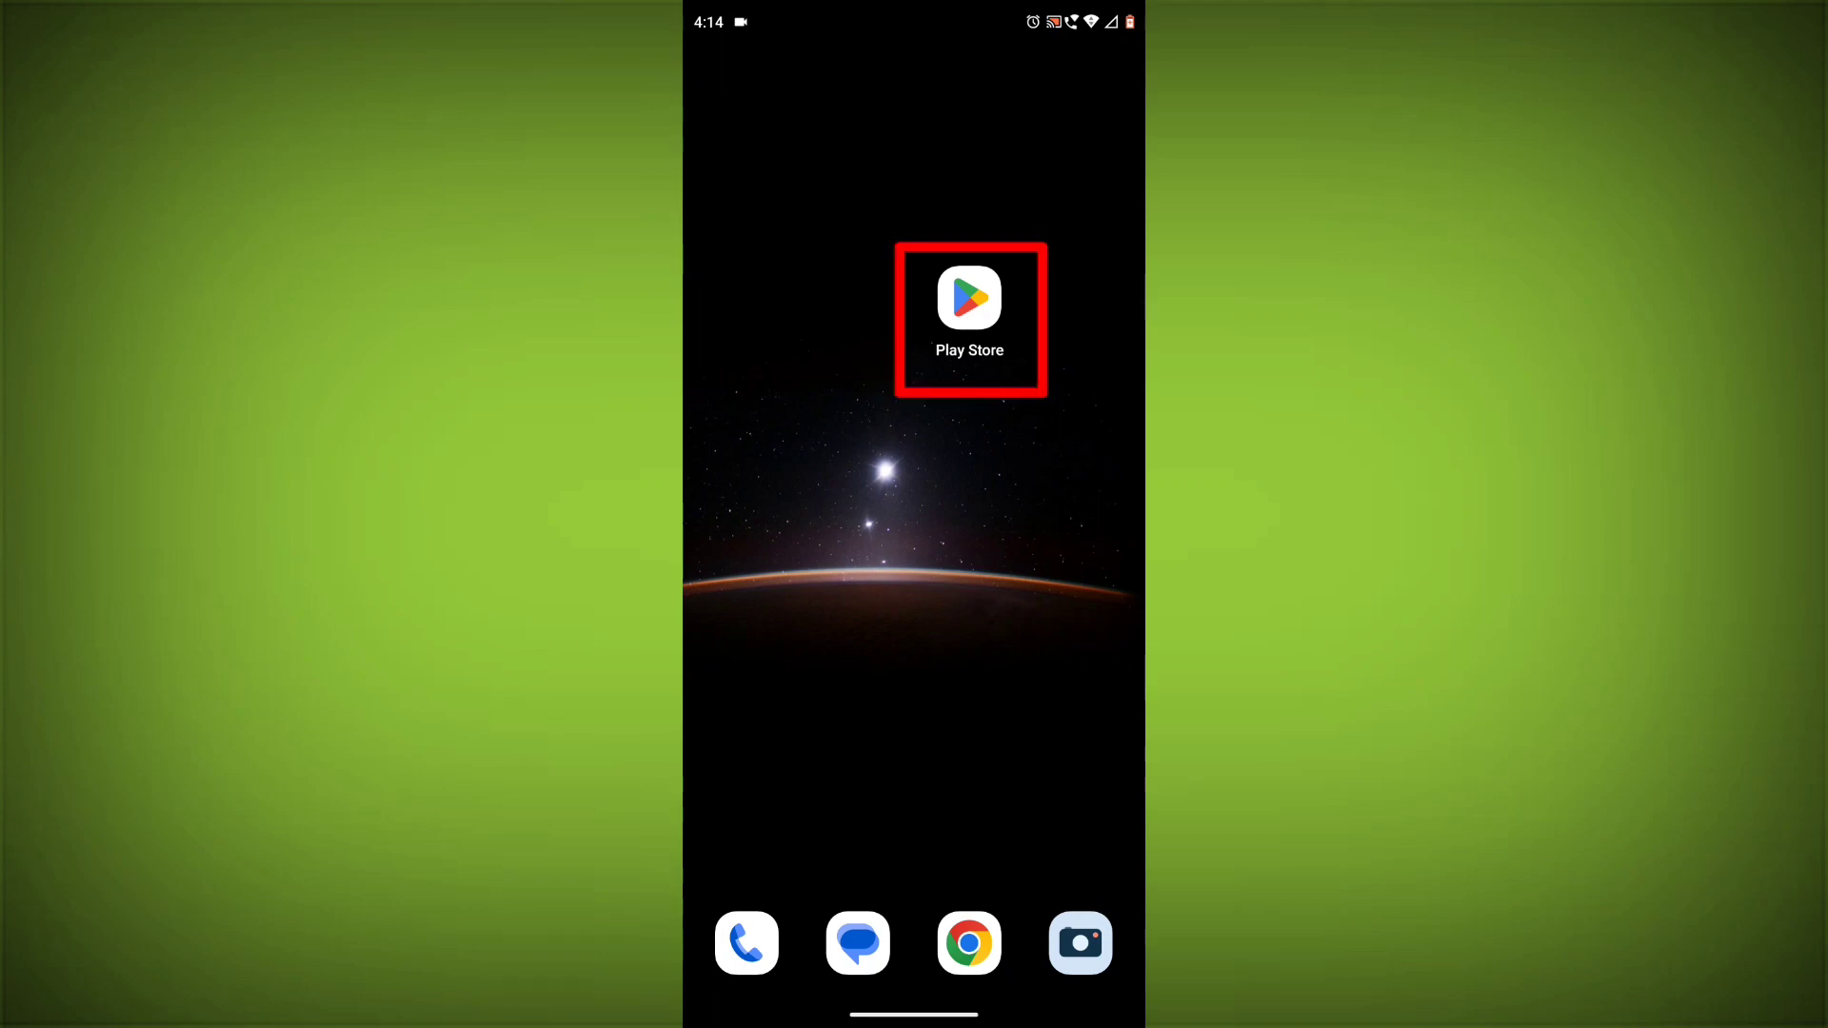
pyautogui.click(971, 299)
pyautogui.click(1058, 67)
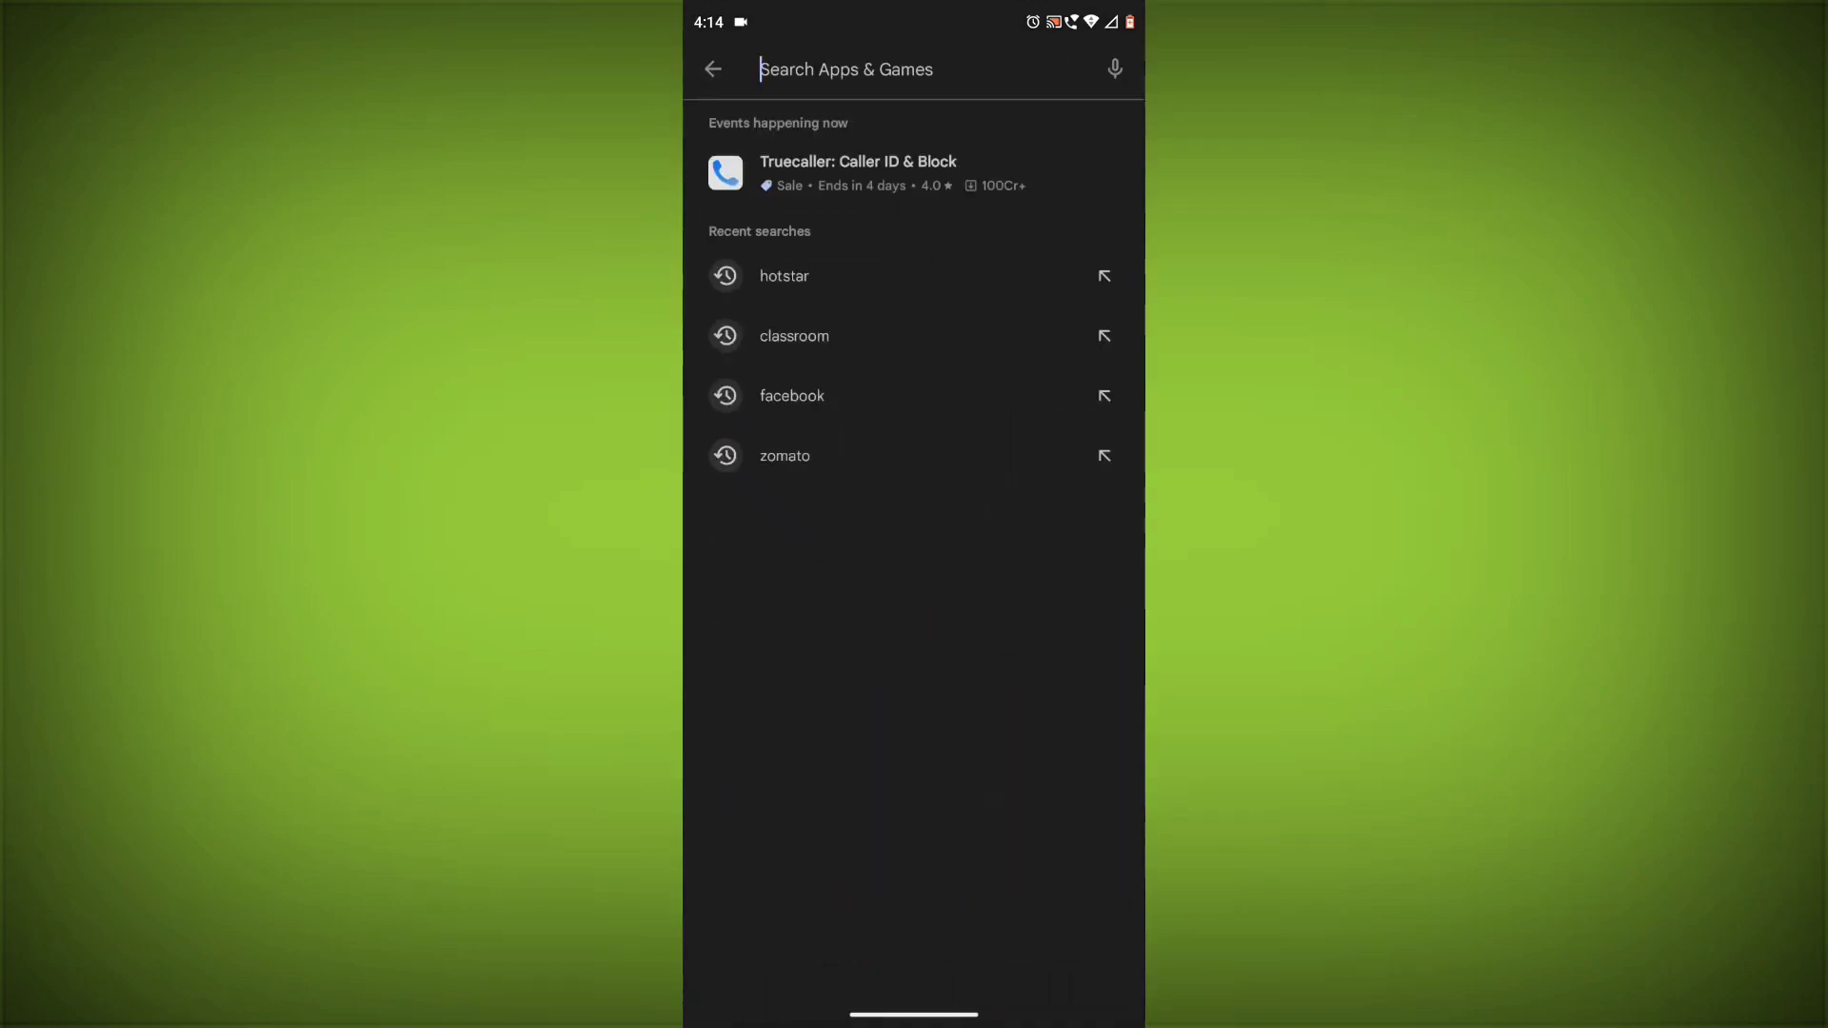
pyautogui.write('disney ')
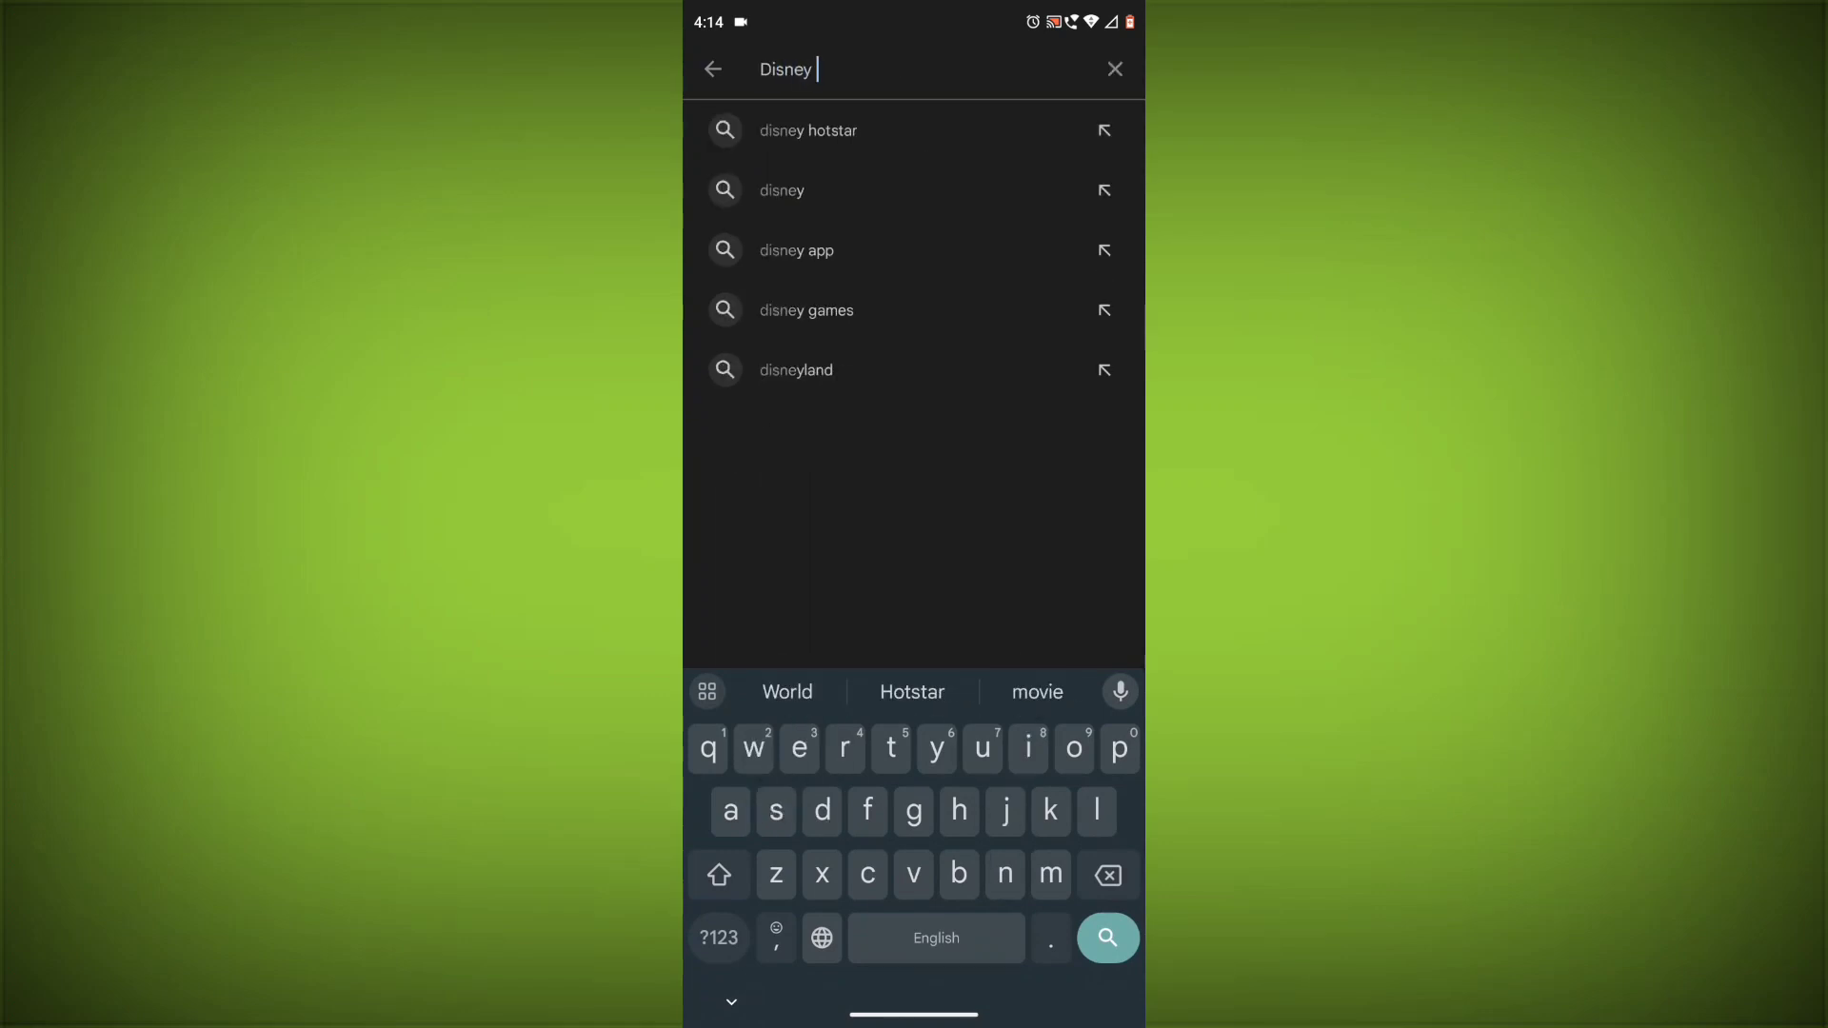
pyautogui.write('Hotstar')
pyautogui.press('Return')
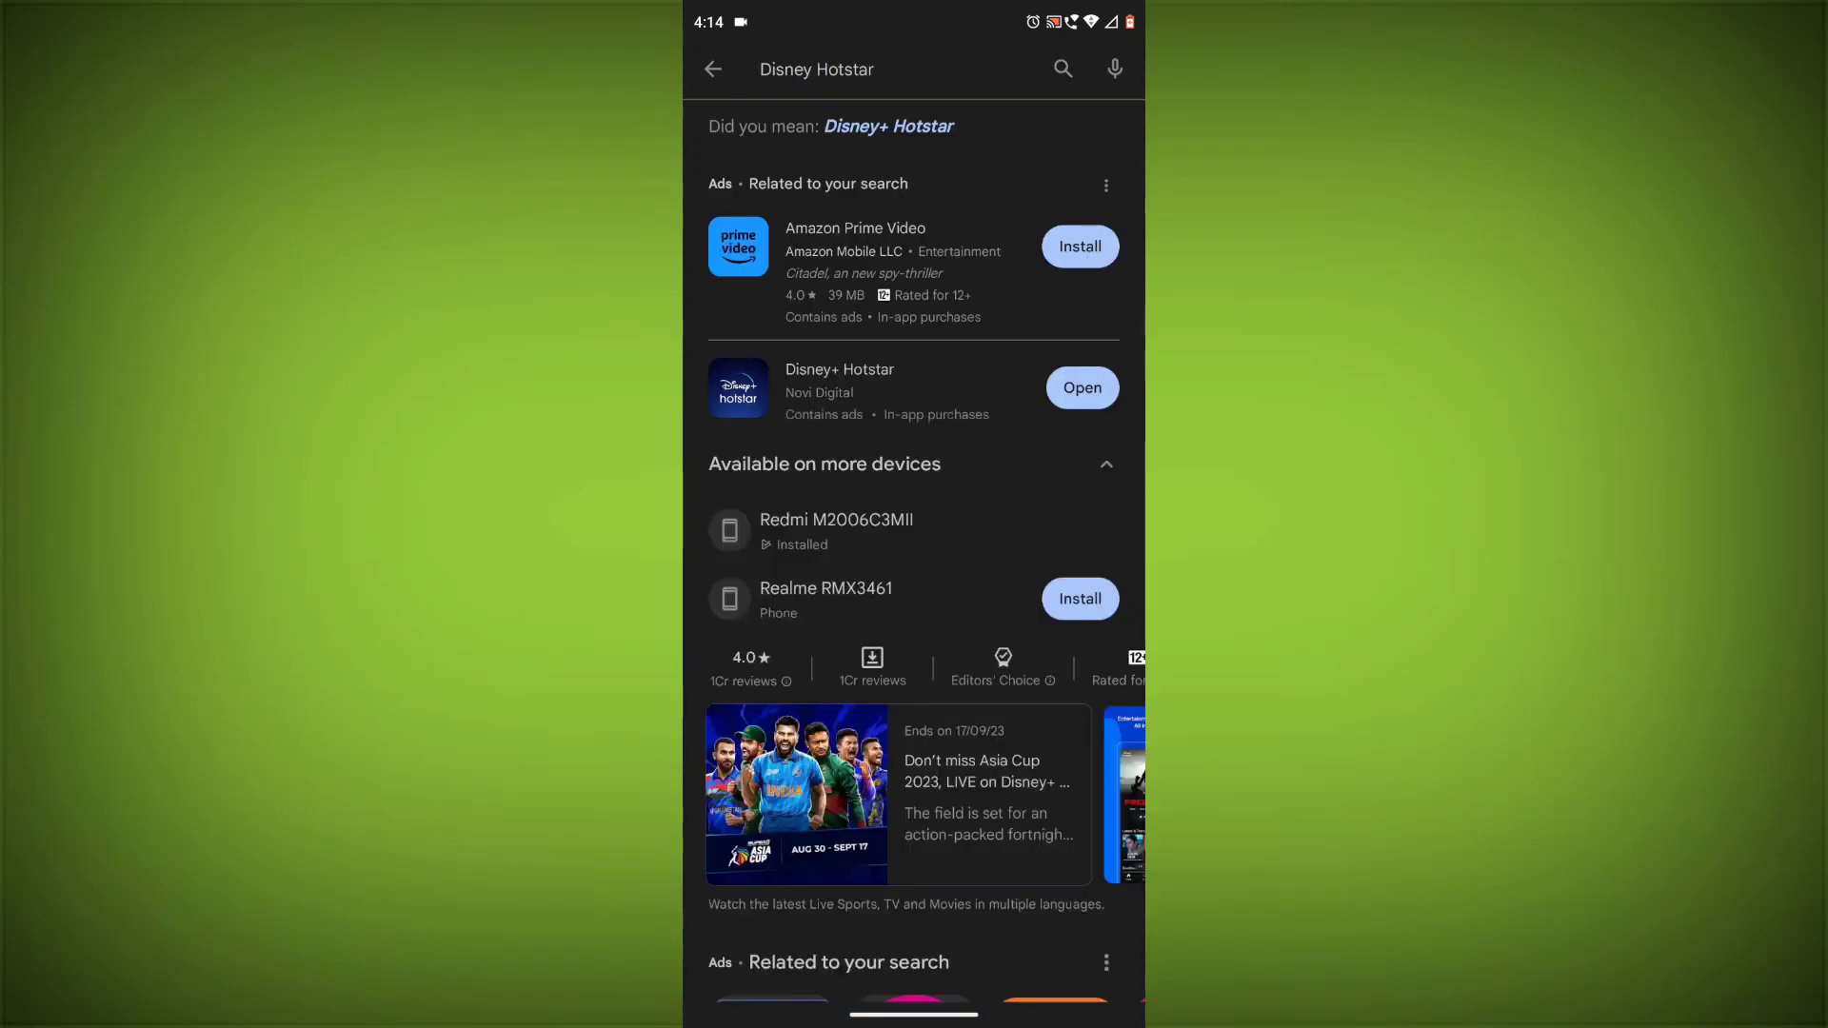
pyautogui.click(840, 379)
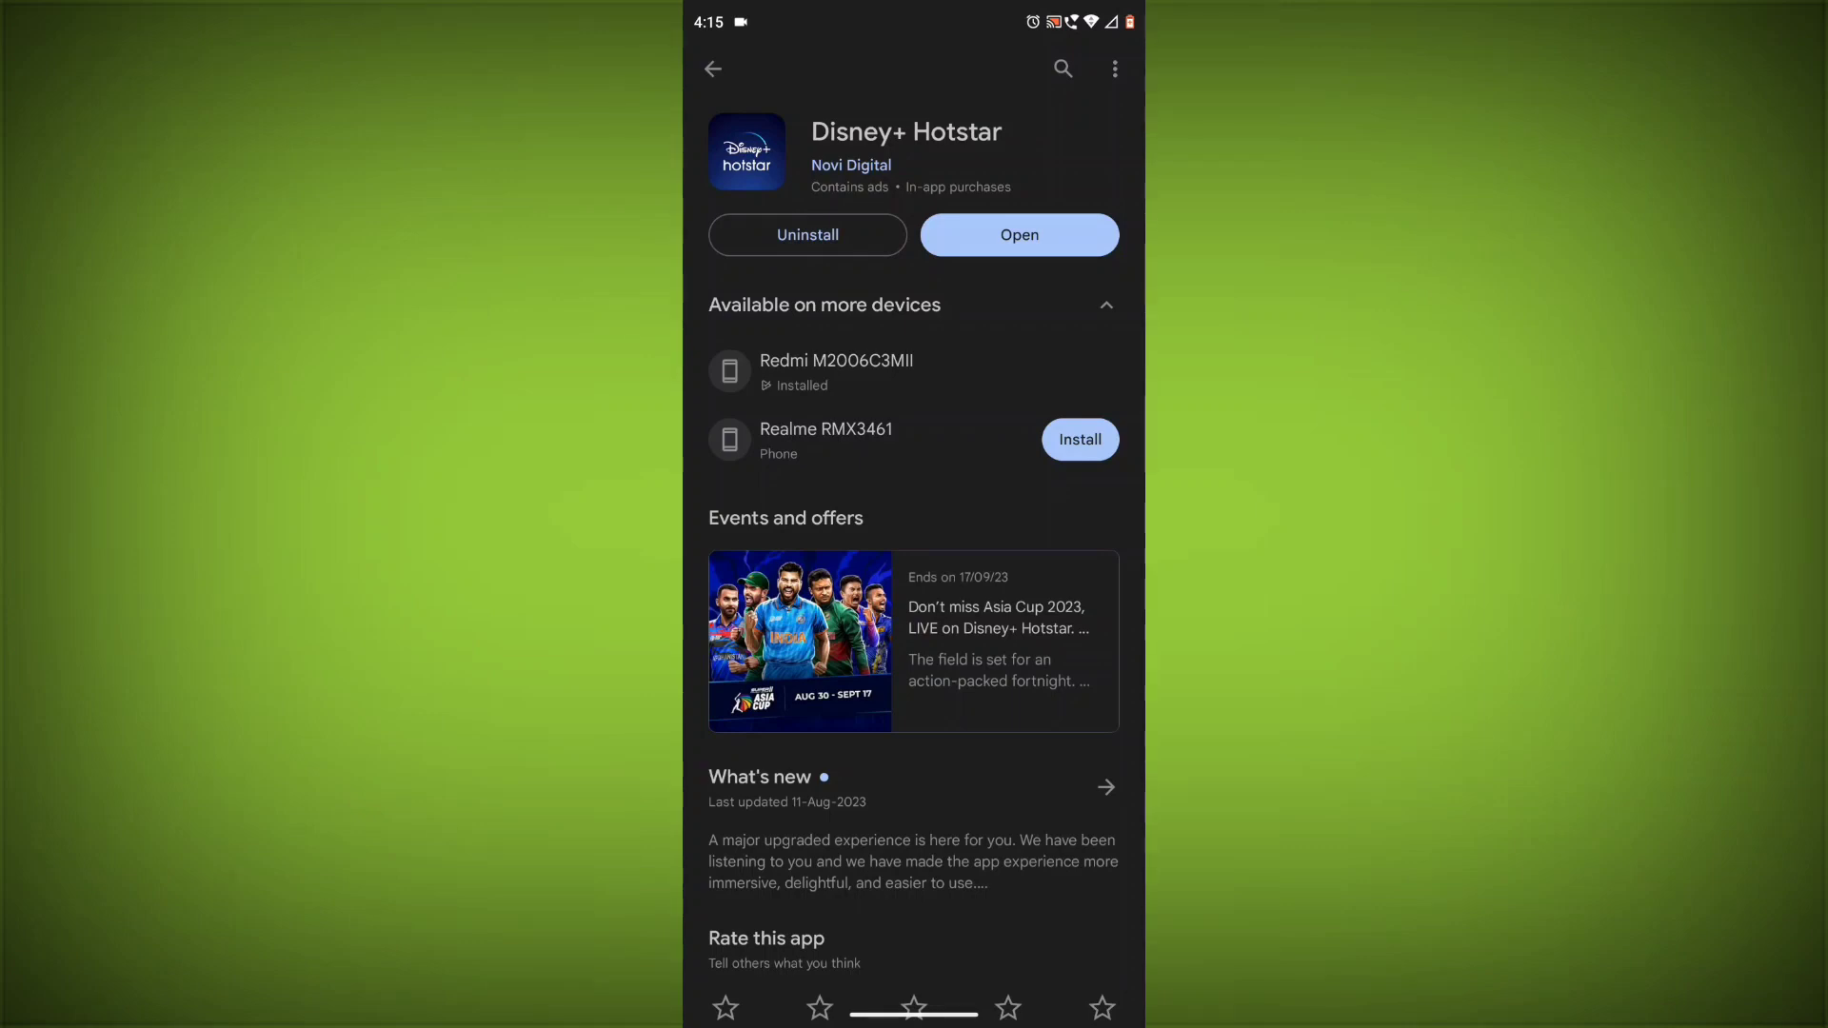
pyautogui.moveTo(914, 1014); pyautogui.dragTo(913, 571)
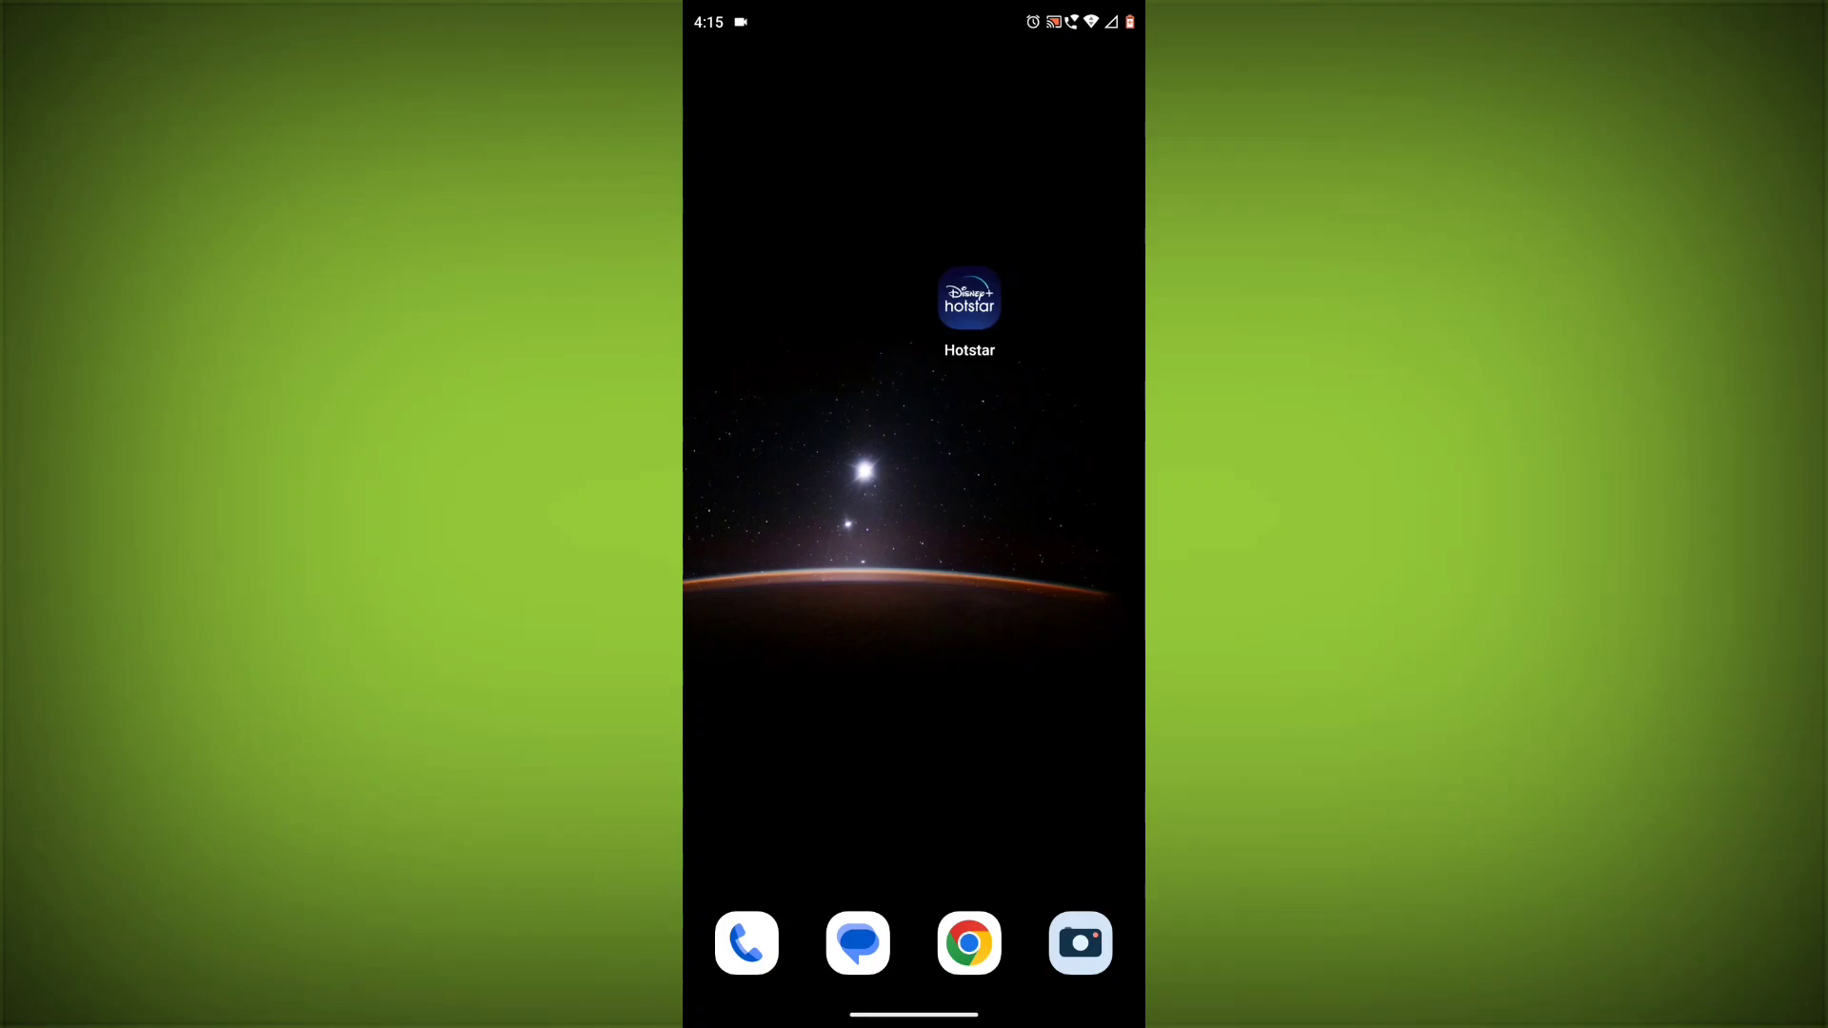